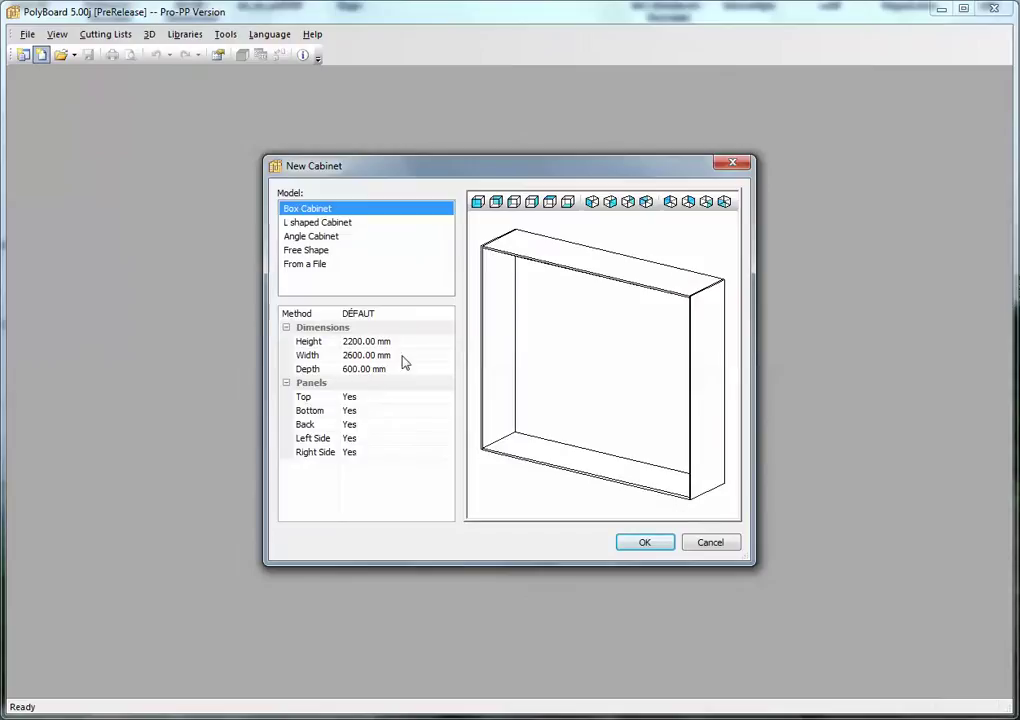
- Create the new cabinet with 850 mm height and 800 mm width, keeping 600 mm depth
click(407, 345)
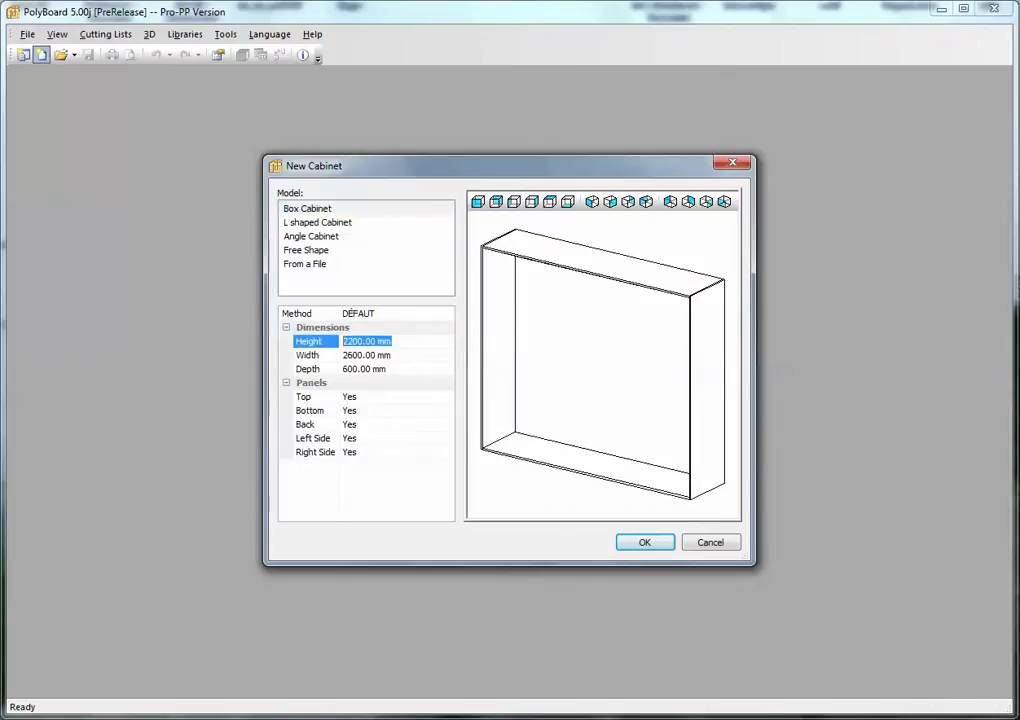
text(850)
click(326, 358)
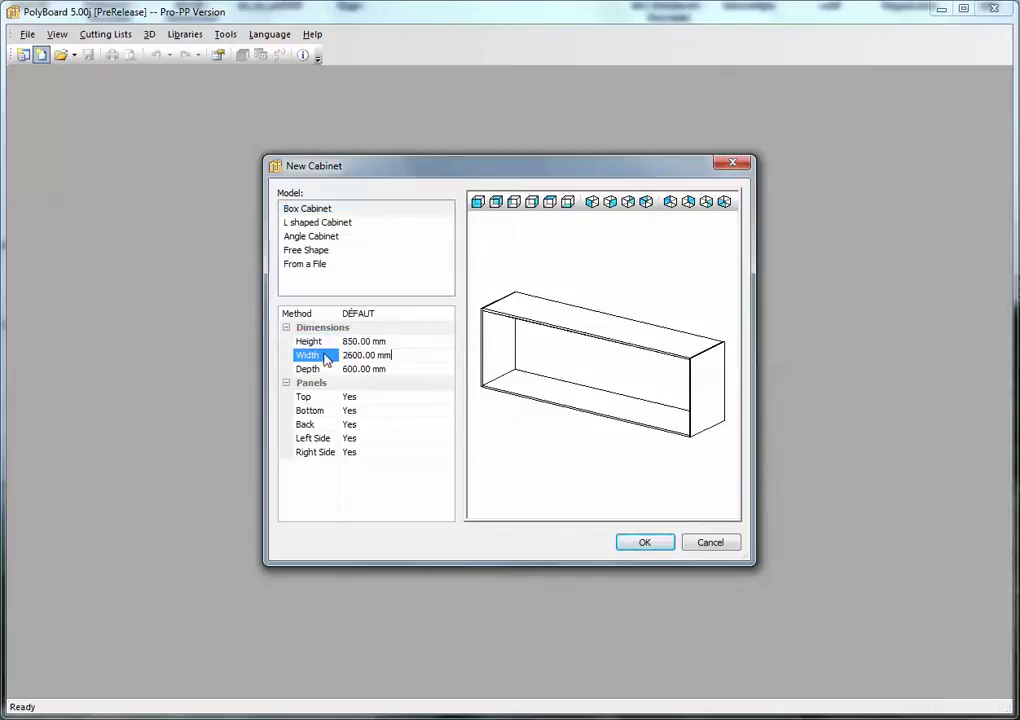
drag(390, 356, 342, 356)
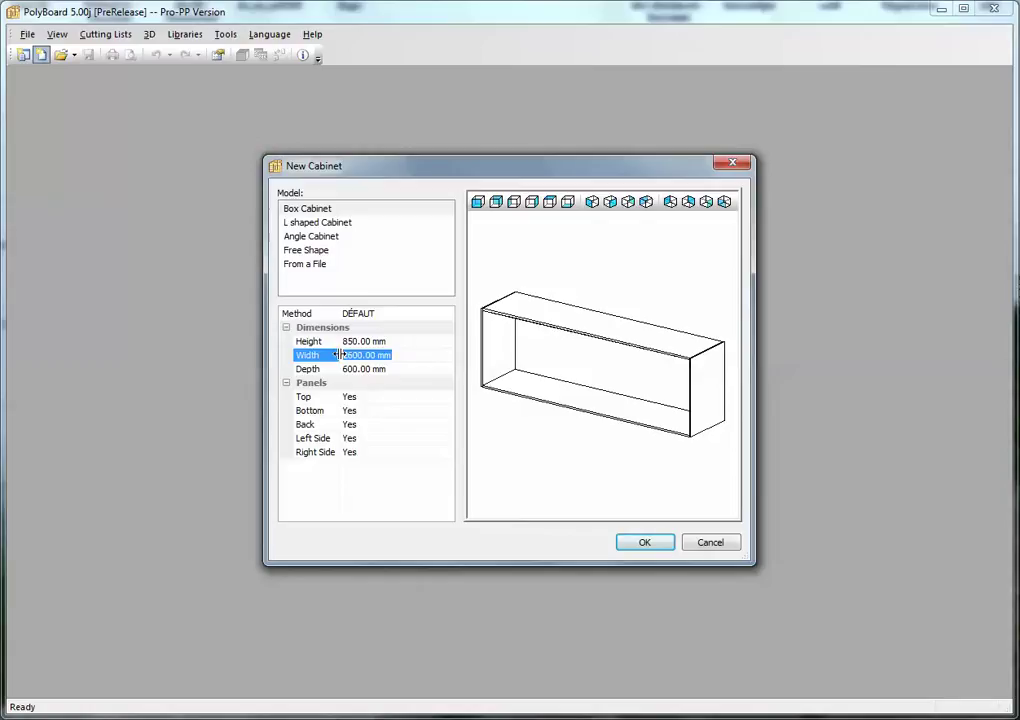
text(800)
click(643, 543)
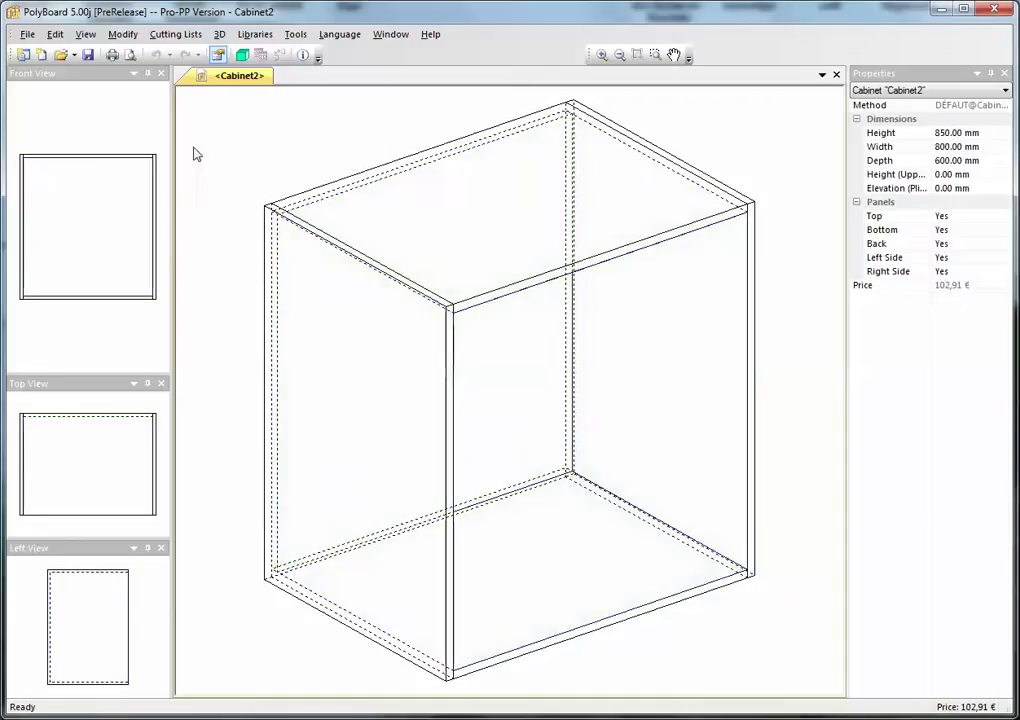
- View Cabinet2 in a rendered 3D tab from an angled perspective, then return to design view
click(242, 55)
drag(450, 432, 608, 455)
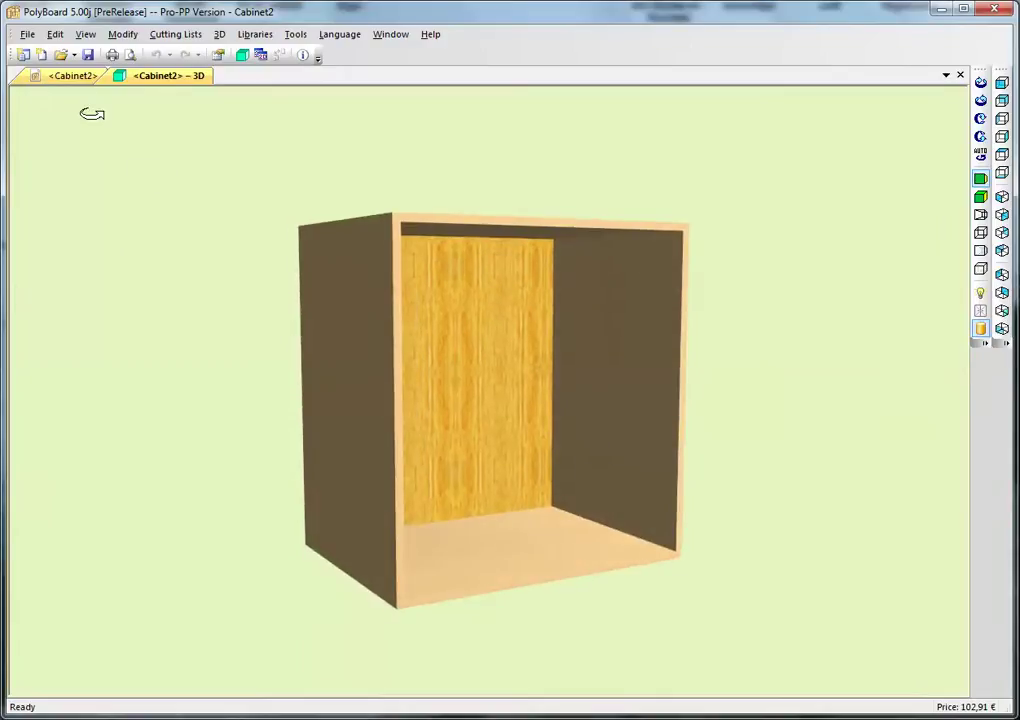
click(70, 75)
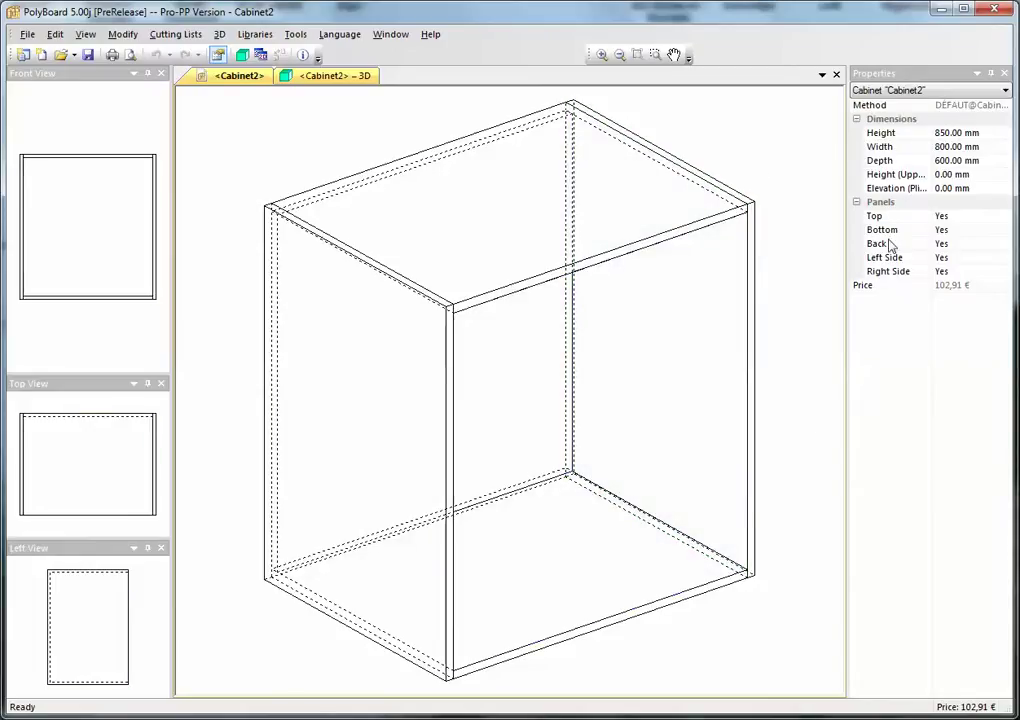
- Set the cabinet's Elevation (Plinth) property to 100 mm
click(995, 188)
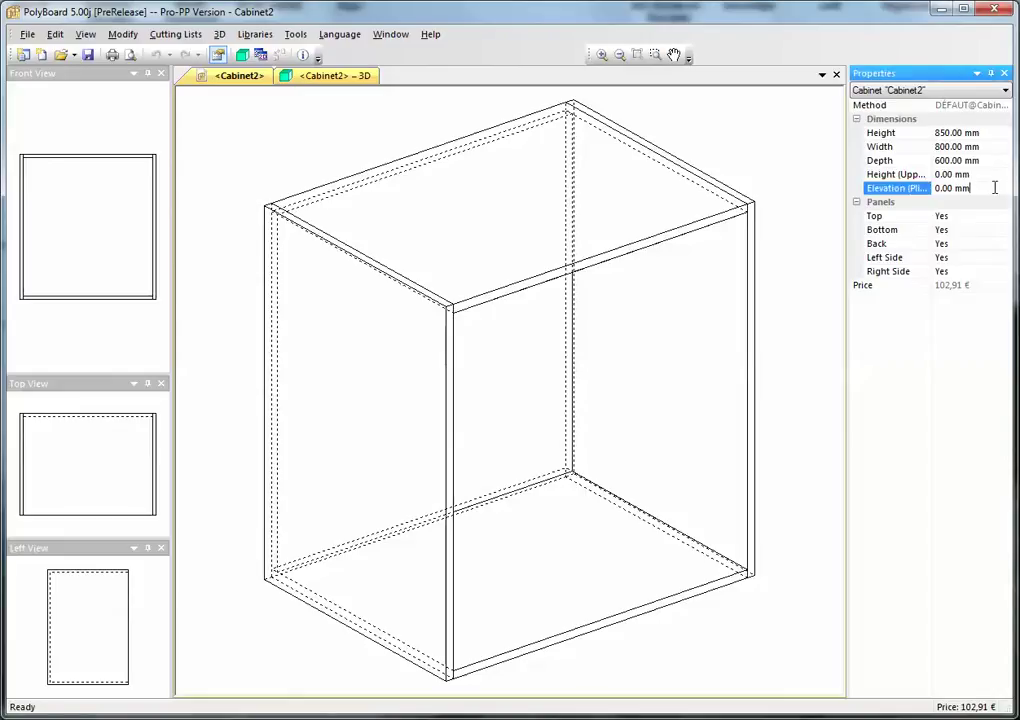
double_click(963, 189)
text(100)
key(Return)
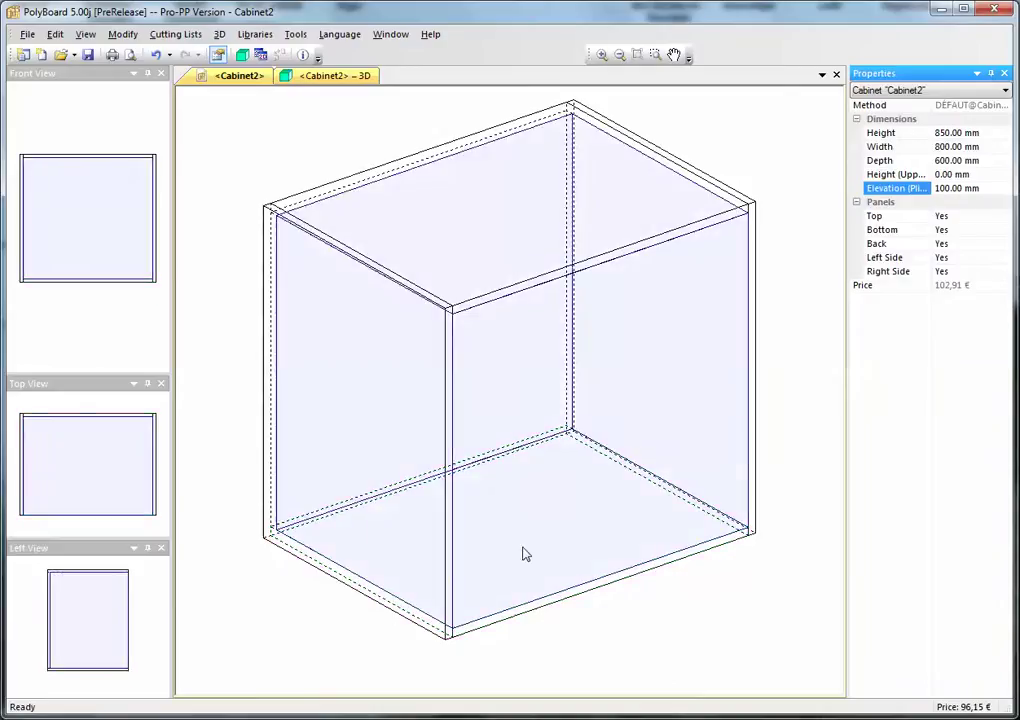
- Add a frontage plinth recessed 50 mm in the plinth zone under Cabinet2
click(533, 640)
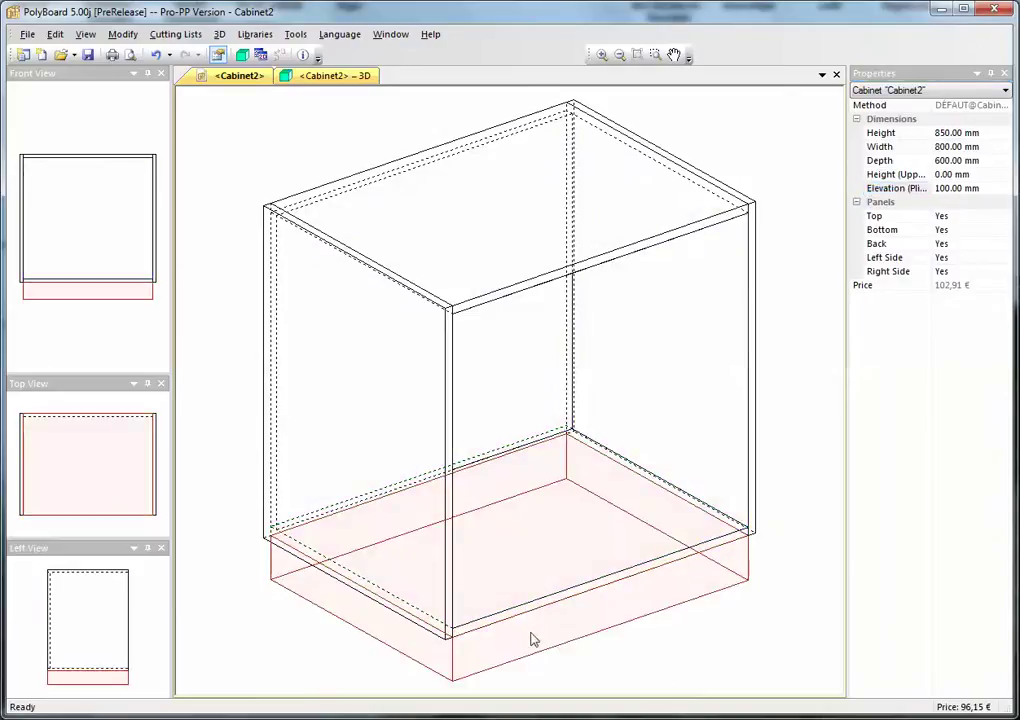
right_click(533, 640)
click(594, 410)
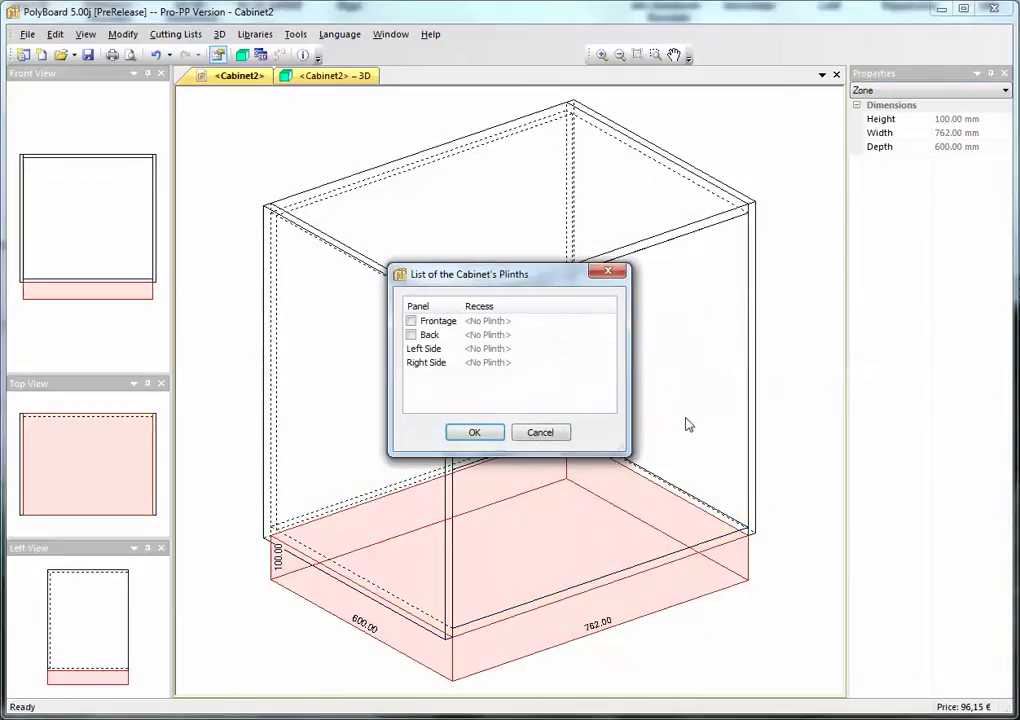
click(411, 321)
text(5)
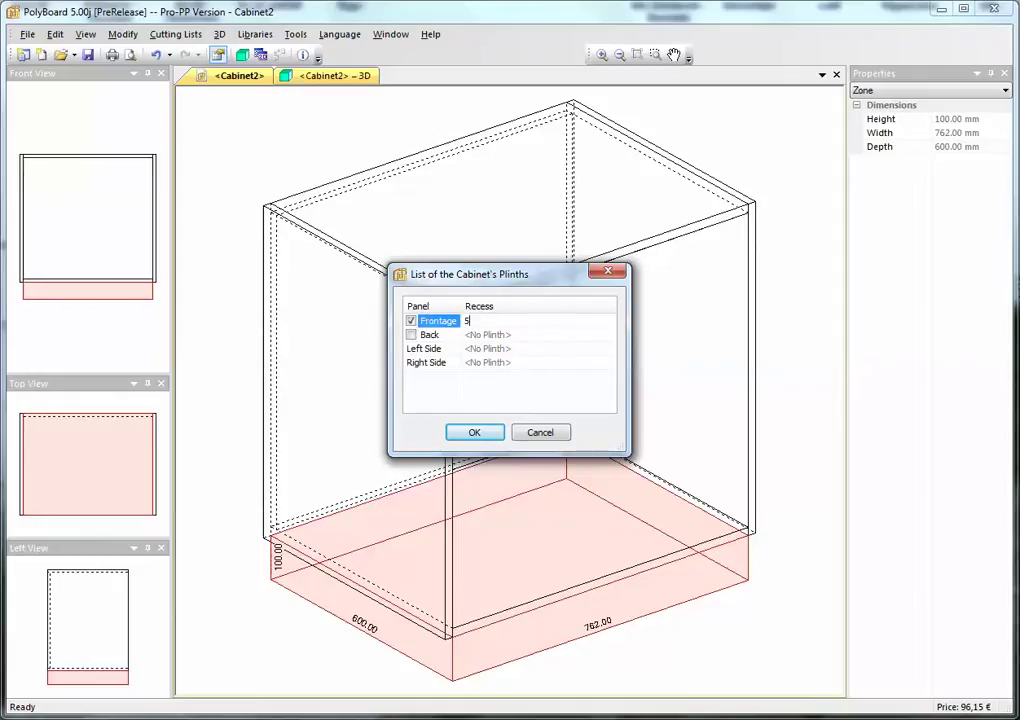
text(0)
click(494, 436)
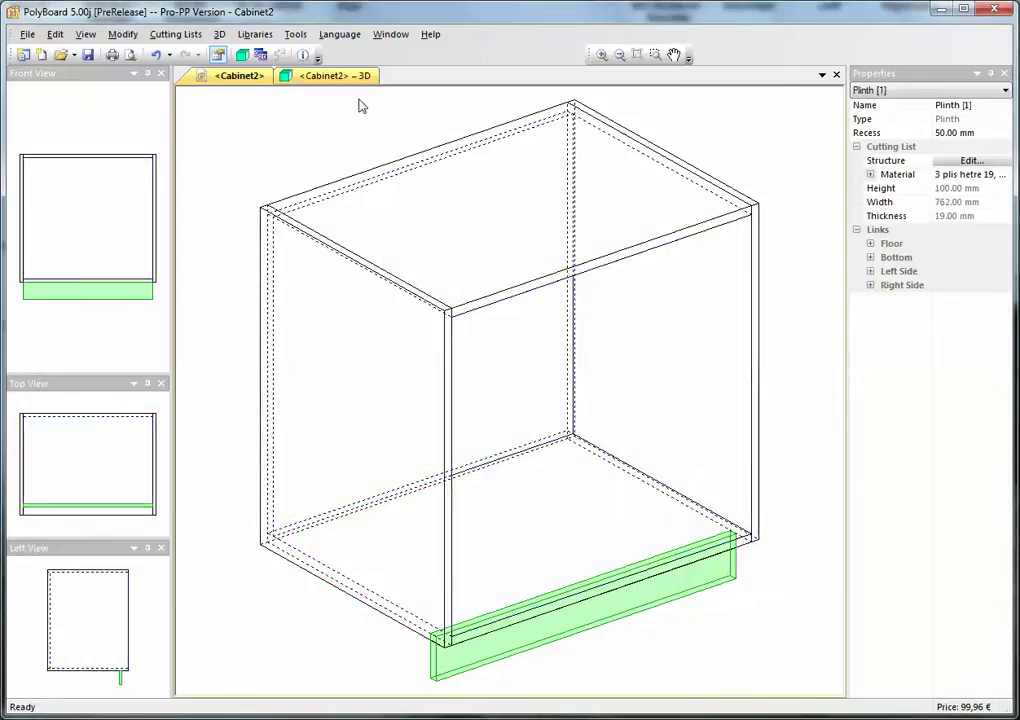
click(242, 55)
- Switch the 3D view to wireframe, inspect it from several angles, then return to design view
drag(537, 485, 424, 465)
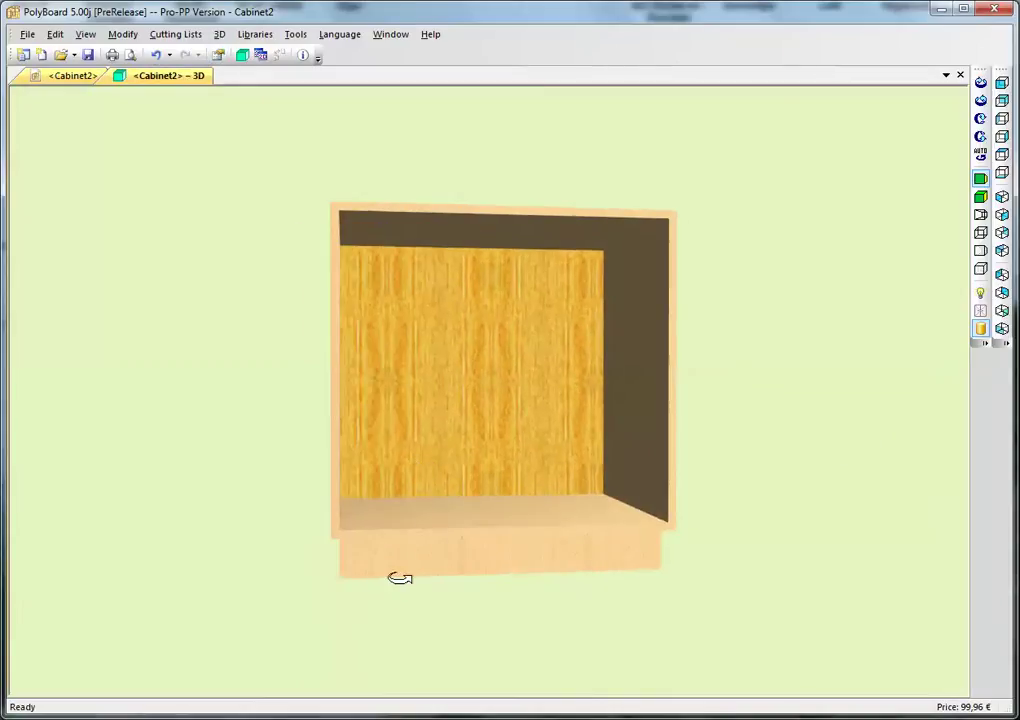
click(980, 250)
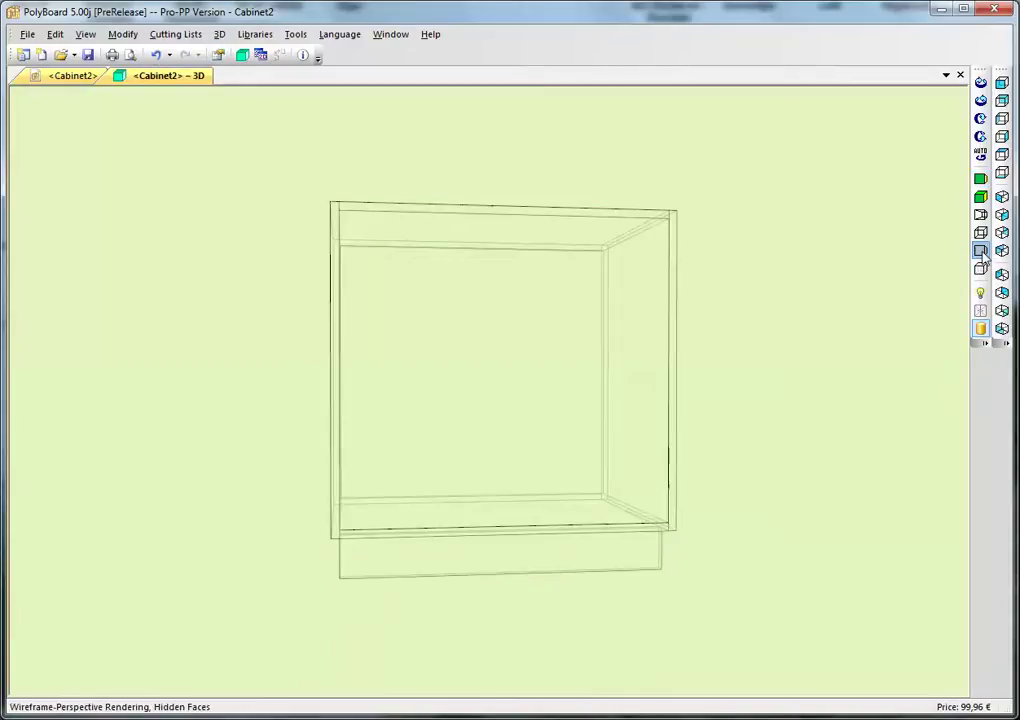
drag(426, 516, 357, 538)
scroll(357, 538, up, 5)
drag(384, 485, 369, 456)
scroll(369, 456, down, 5)
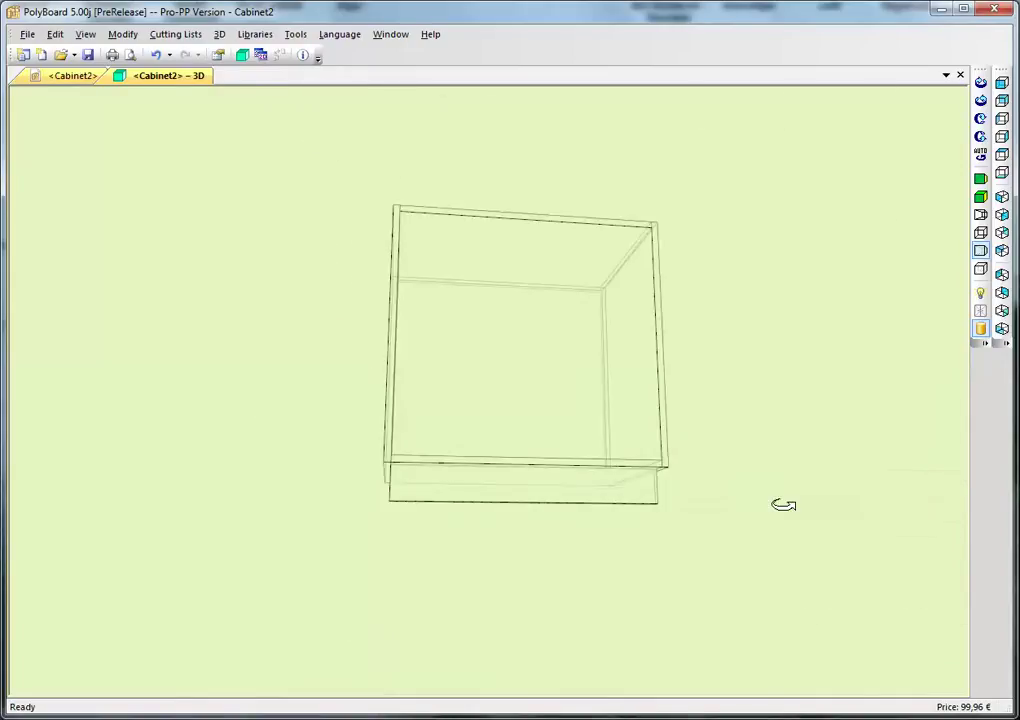
drag(651, 487, 731, 537)
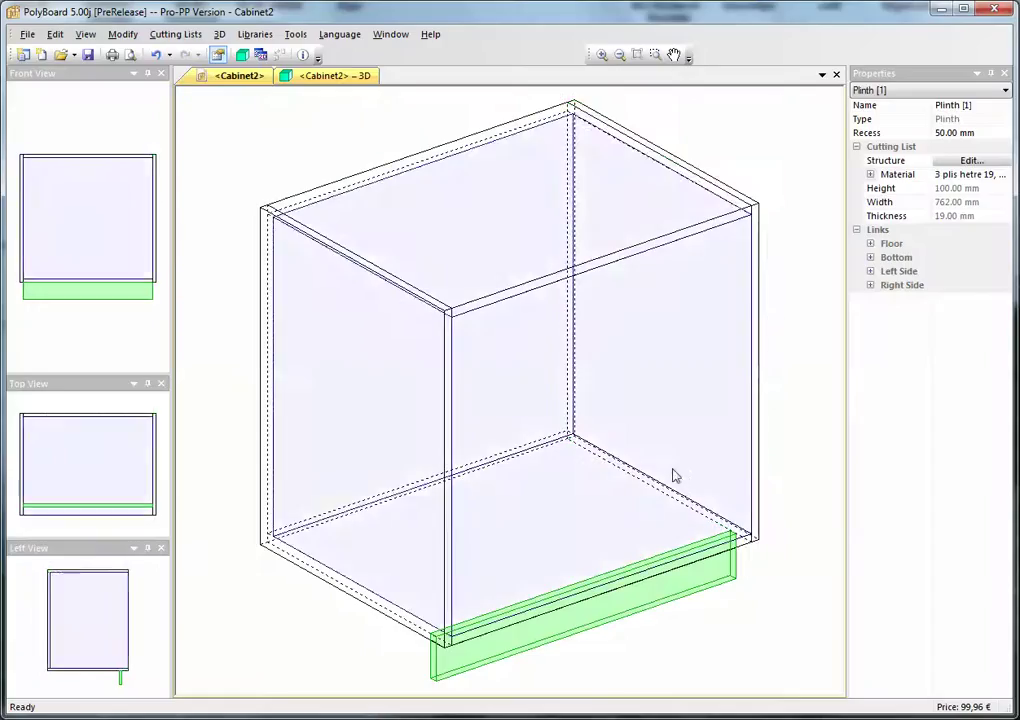
click(754, 474)
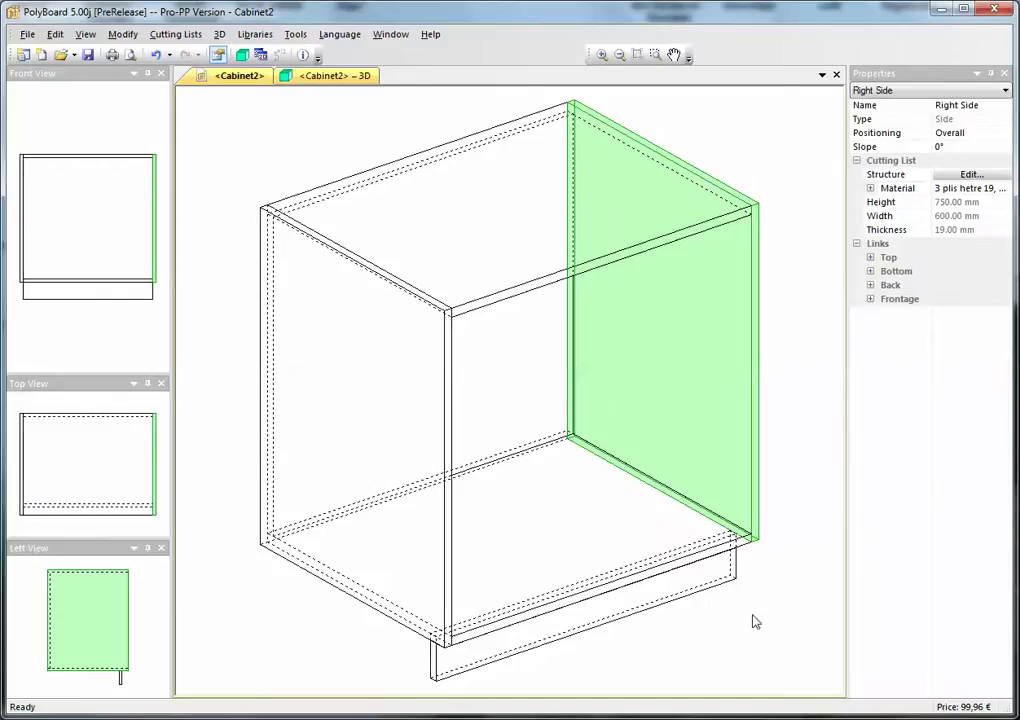
- Change the front plinth's right-side link to a 19 mm groove
click(716, 545)
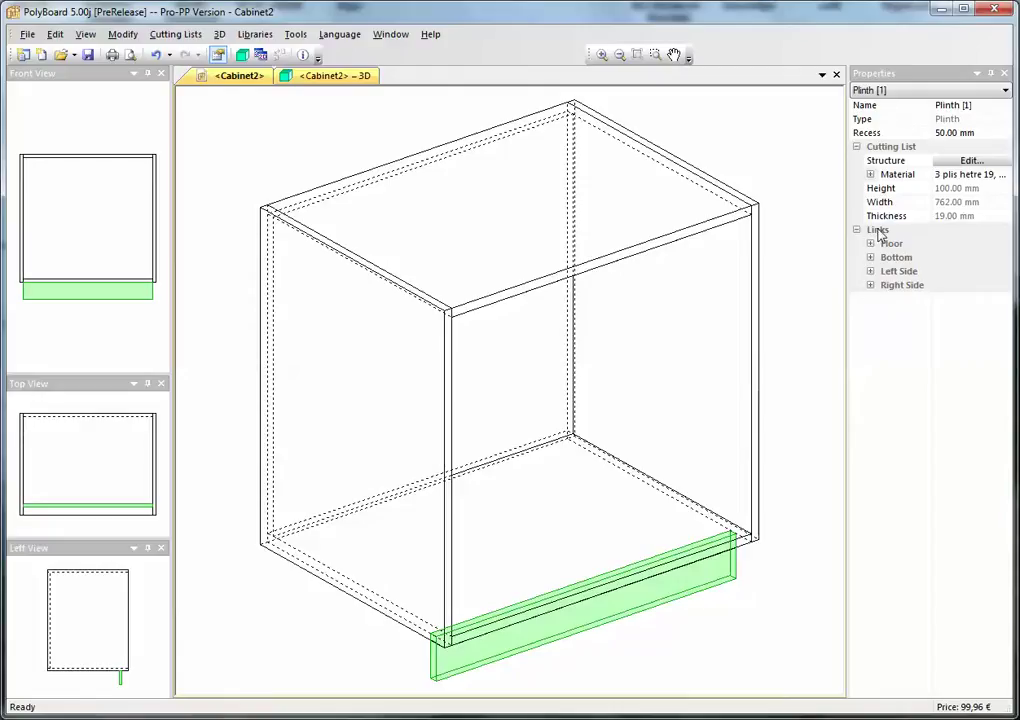
click(870, 286)
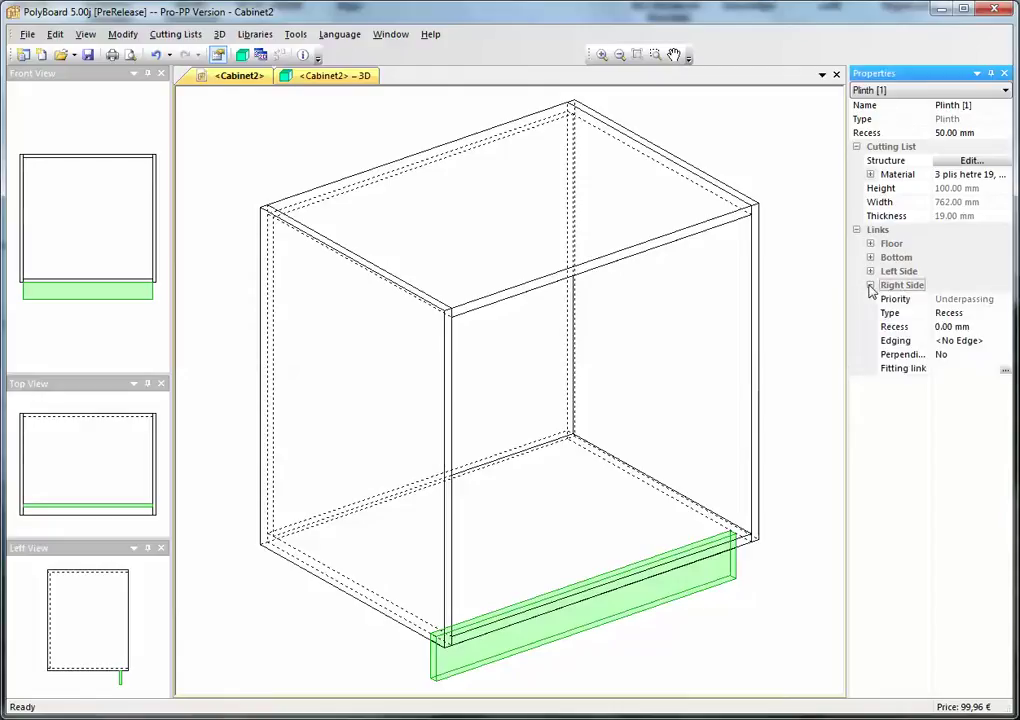
click(979, 318)
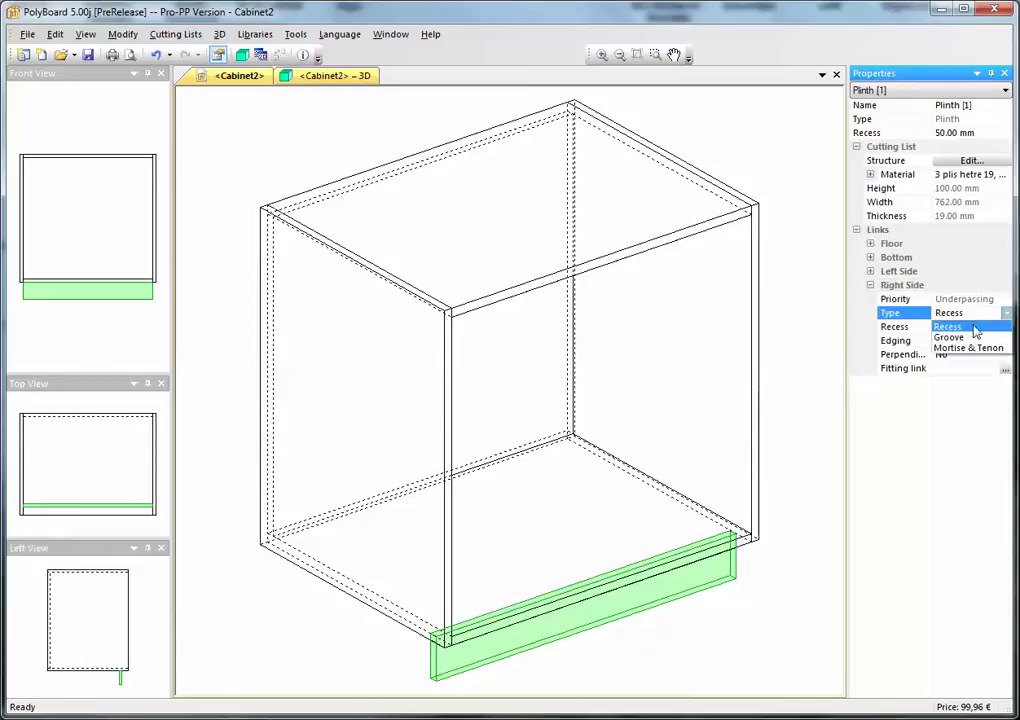
click(970, 338)
click(978, 330)
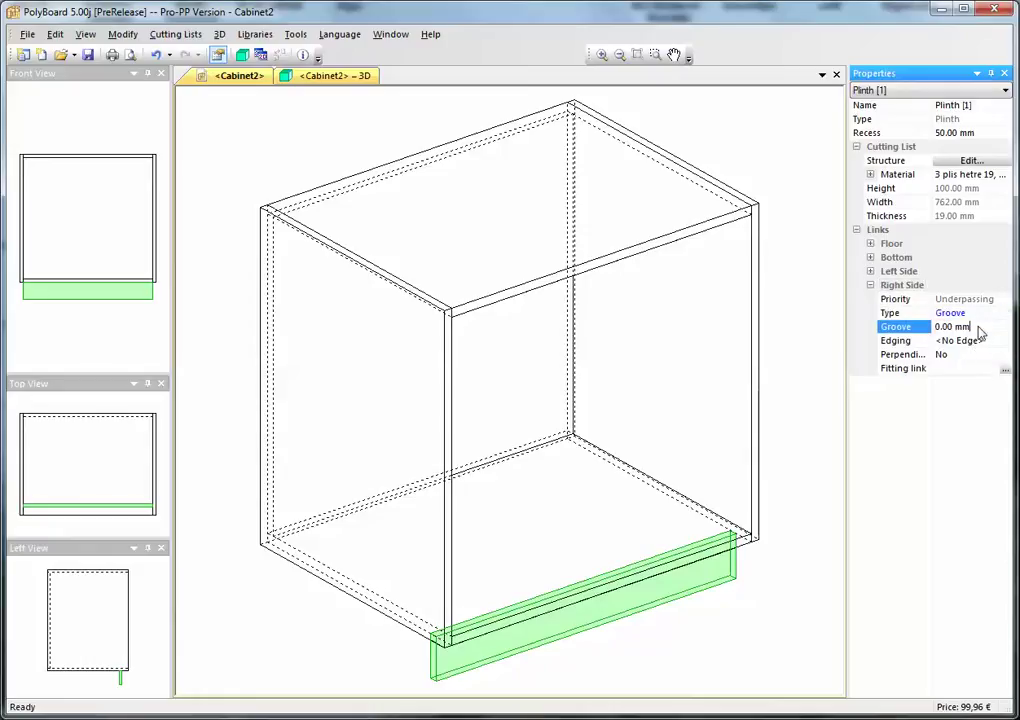
drag(980, 333, 922, 333)
text(19)
click(787, 503)
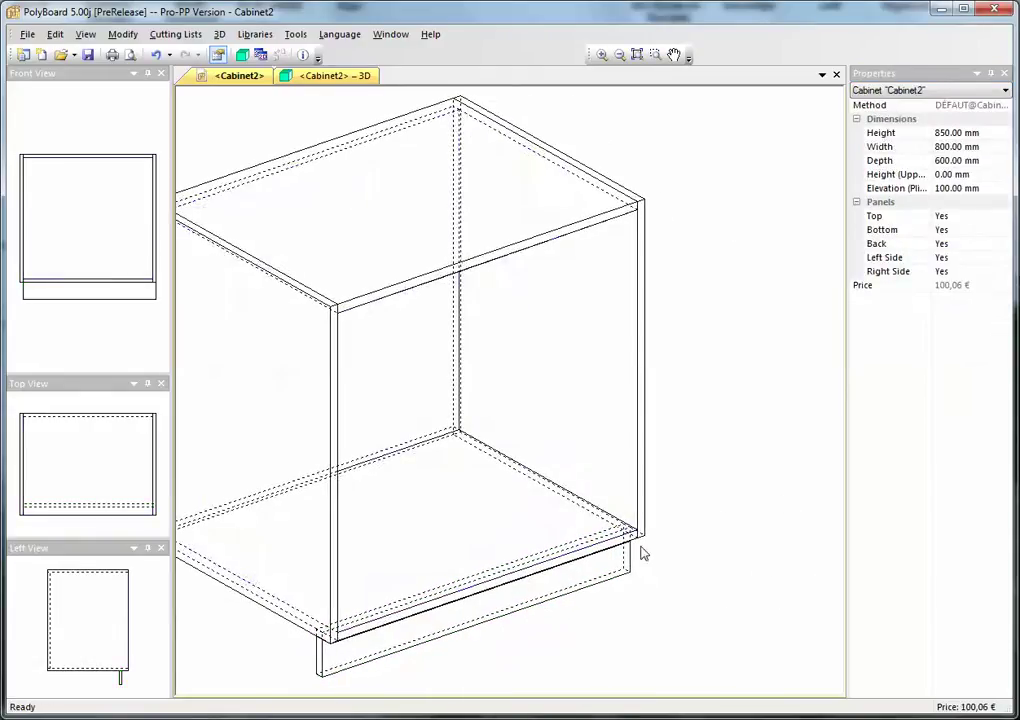
click(360, 75)
drag(674, 519, 490, 305)
scroll(651, 530, up, 5)
mouse_move(519, 387)
mouse_down()
mouse_move(647, 371)
mouse_move(735, 410)
mouse_move(507, 368)
mouse_up()
scroll(628, 369, down, 3)
scroll(507, 368, down, 5)
drag(410, 369, 490, 478)
click(72, 77)
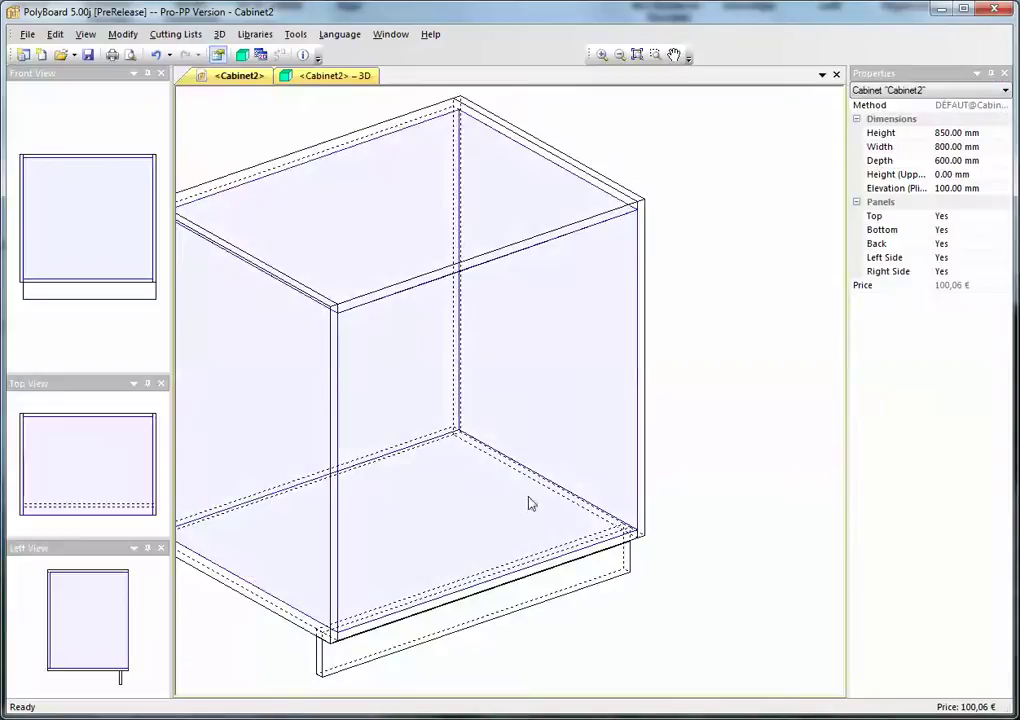
scroll(530, 503, up, 2)
scroll(352, 540, down, 2)
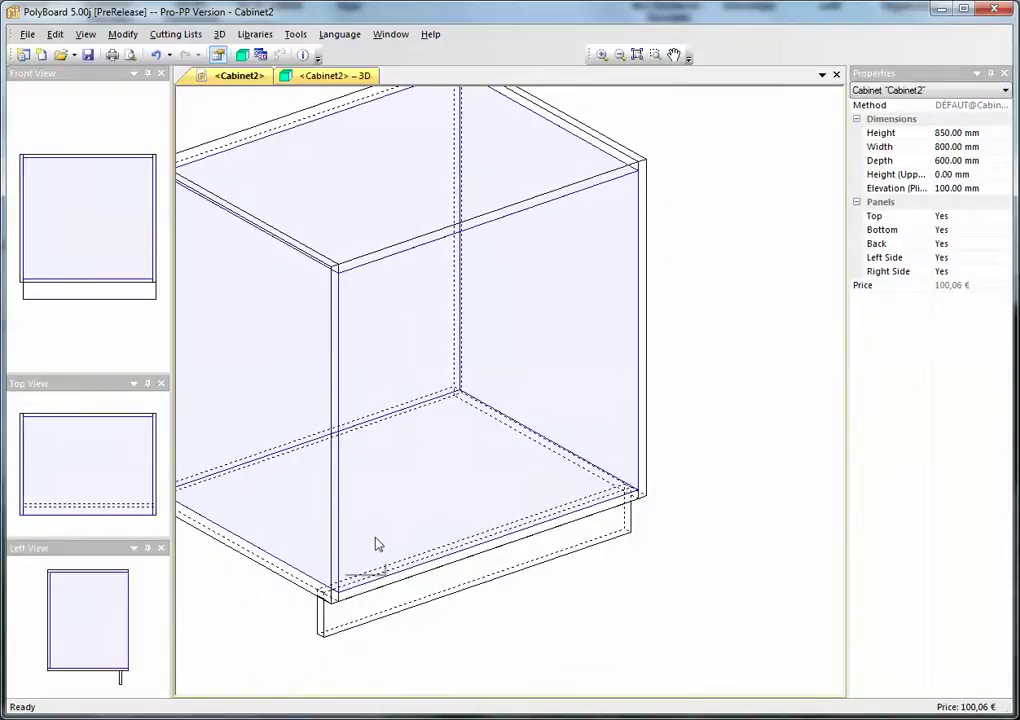
mouse_move(376, 542)
mouse_down()
mouse_move(439, 485)
mouse_move(478, 492)
mouse_move(468, 515)
mouse_move(480, 512)
mouse_up()
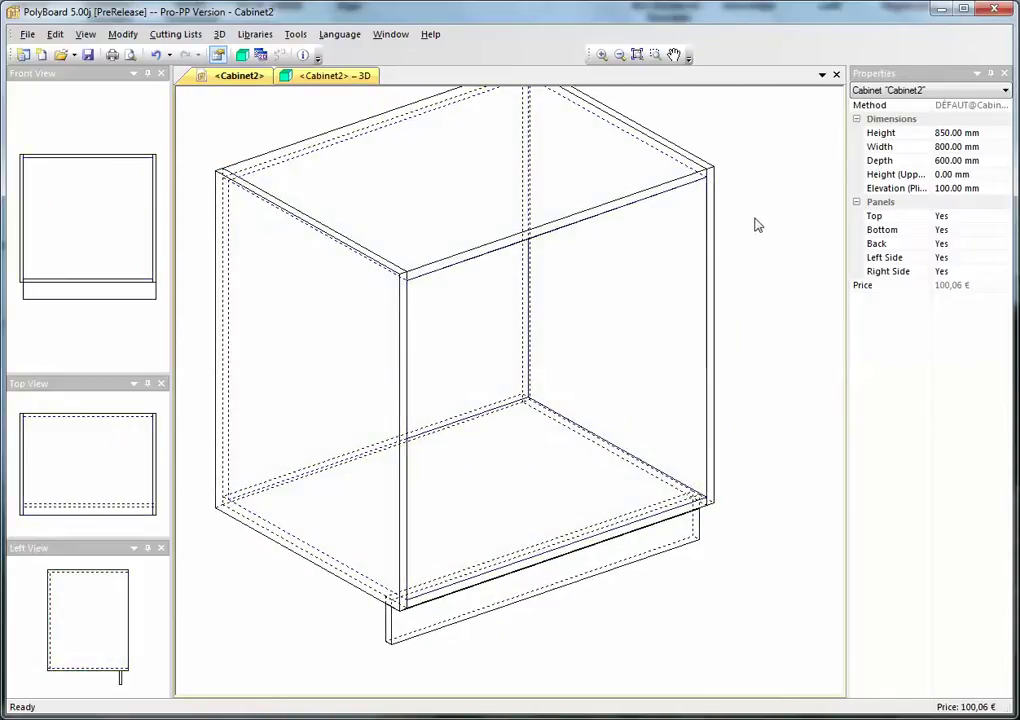
drag(390, 640, 405, 607)
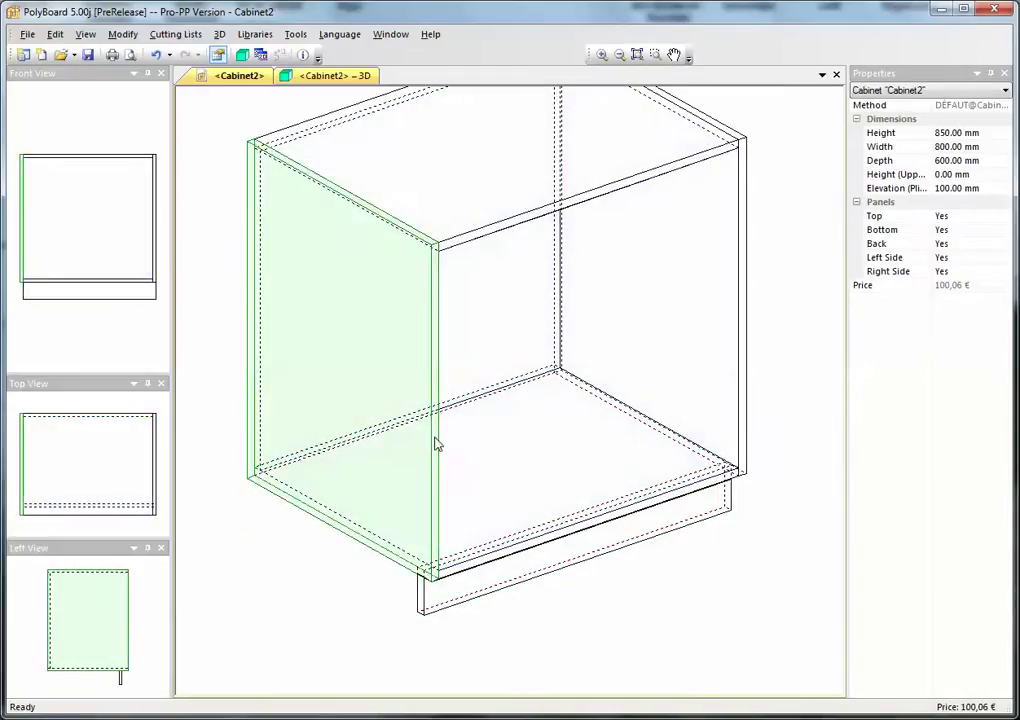
- Give the left side a 100 mm bottom overlap so it reaches the floor
click(435, 447)
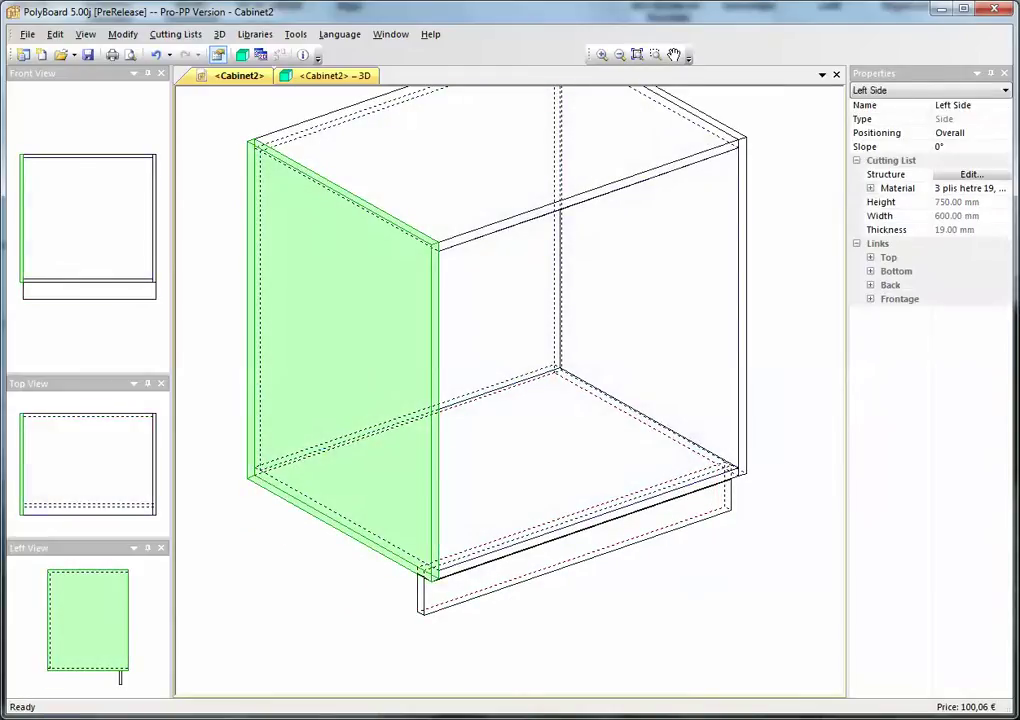
click(871, 272)
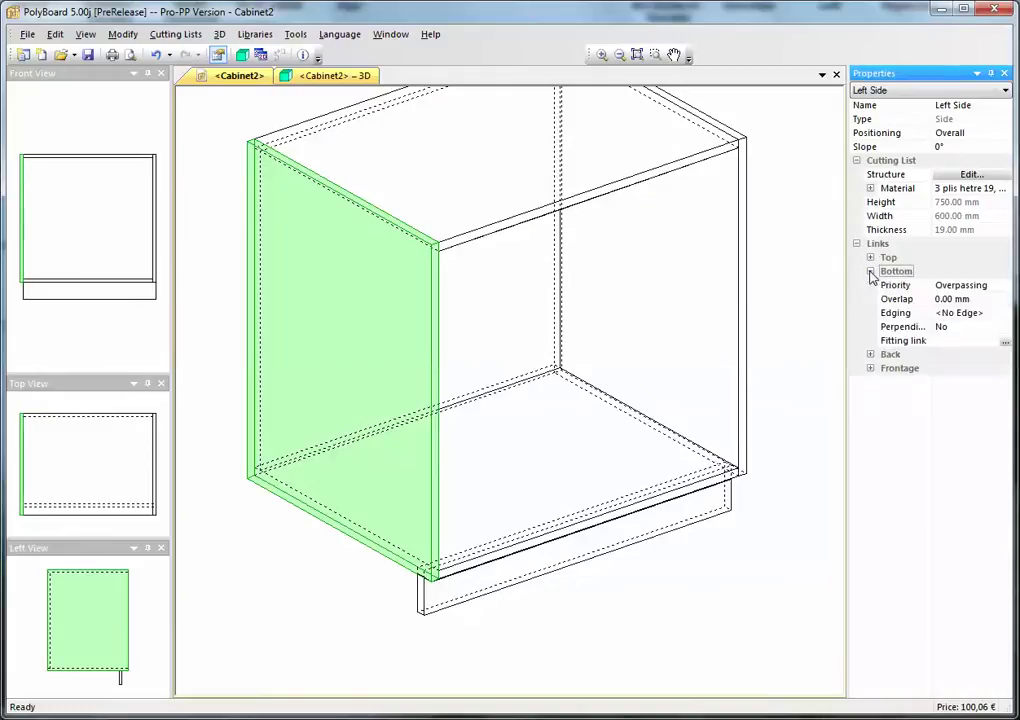
click(989, 299)
key(shift+Home)
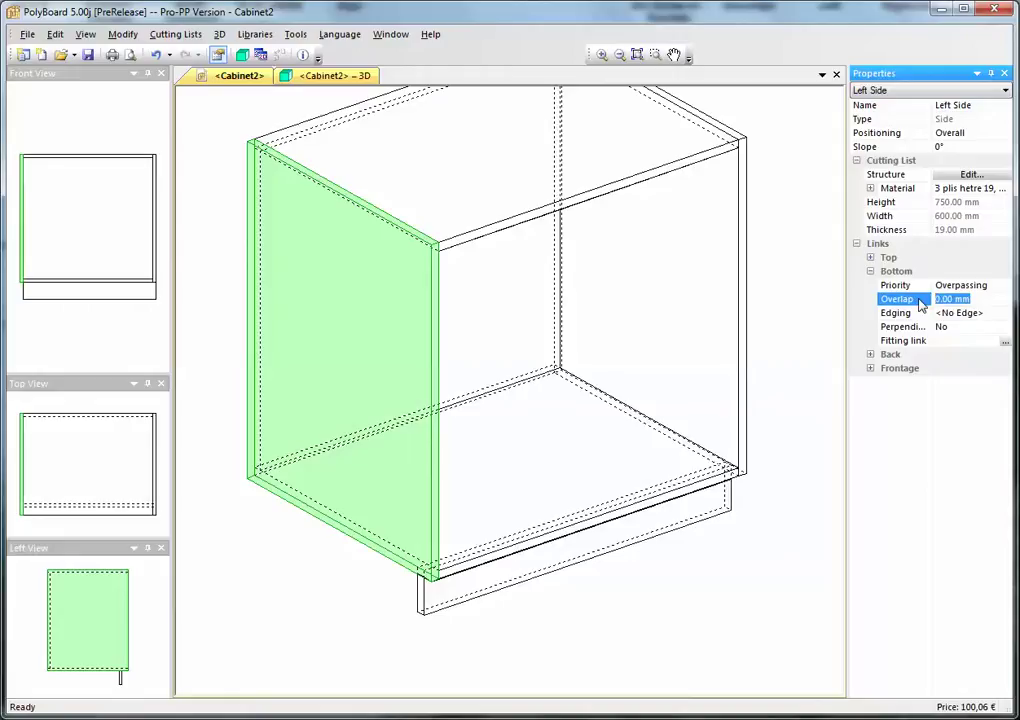
text(100)
key(Return)
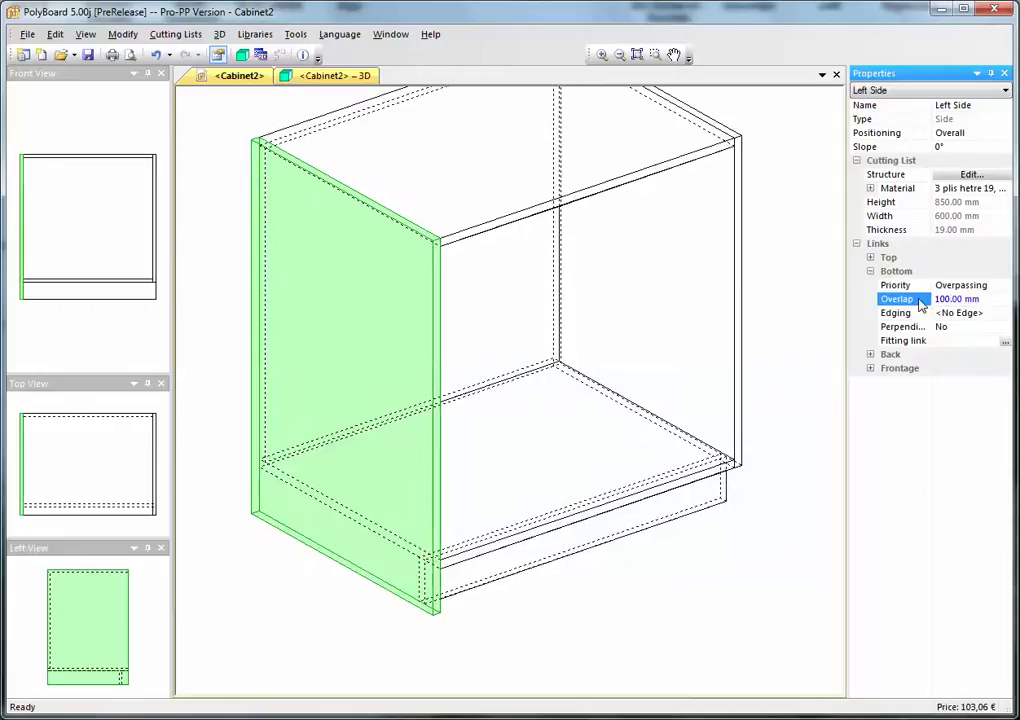
click(242, 55)
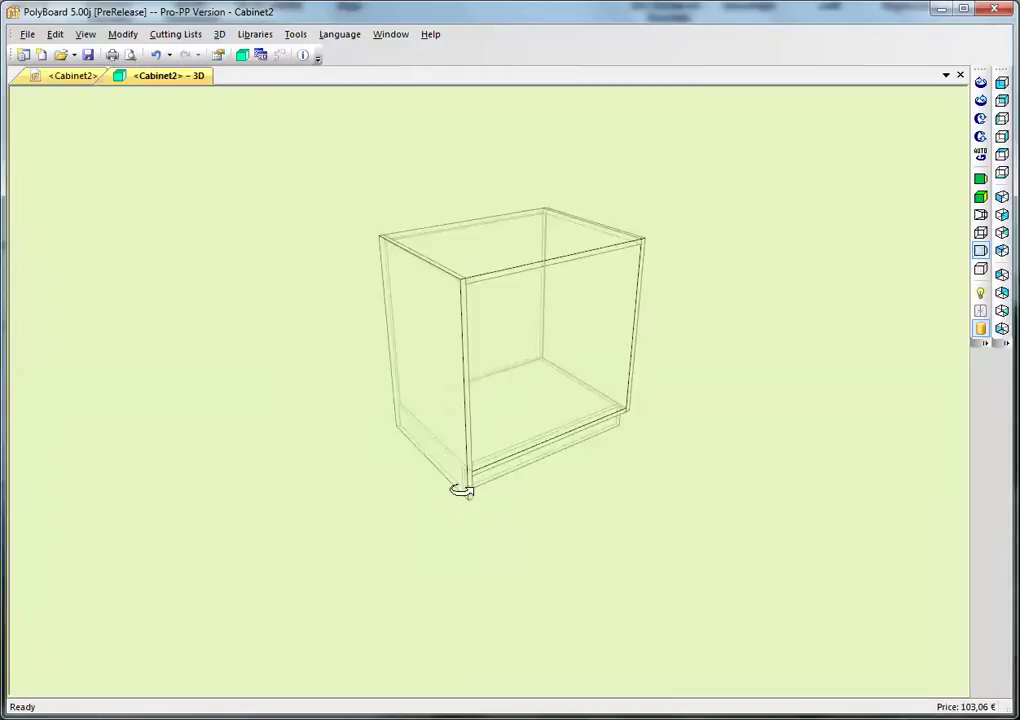
- Zoom and orbit the 3D model to inspect the left side's lower corner
scroll(417, 458, up, 10)
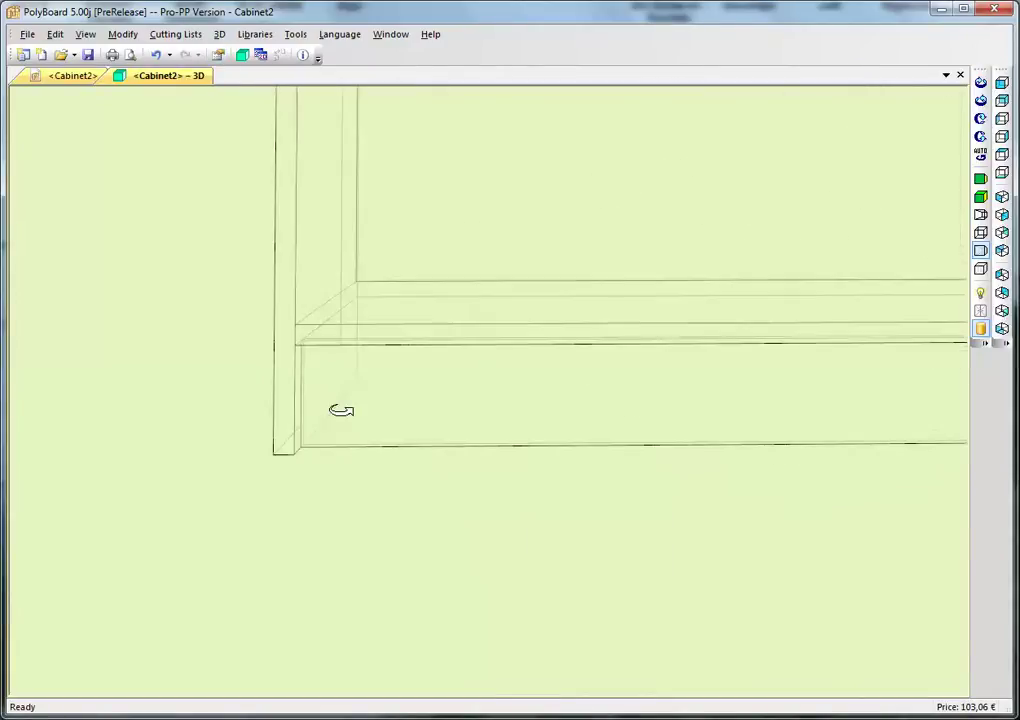
drag(288, 408, 248, 390)
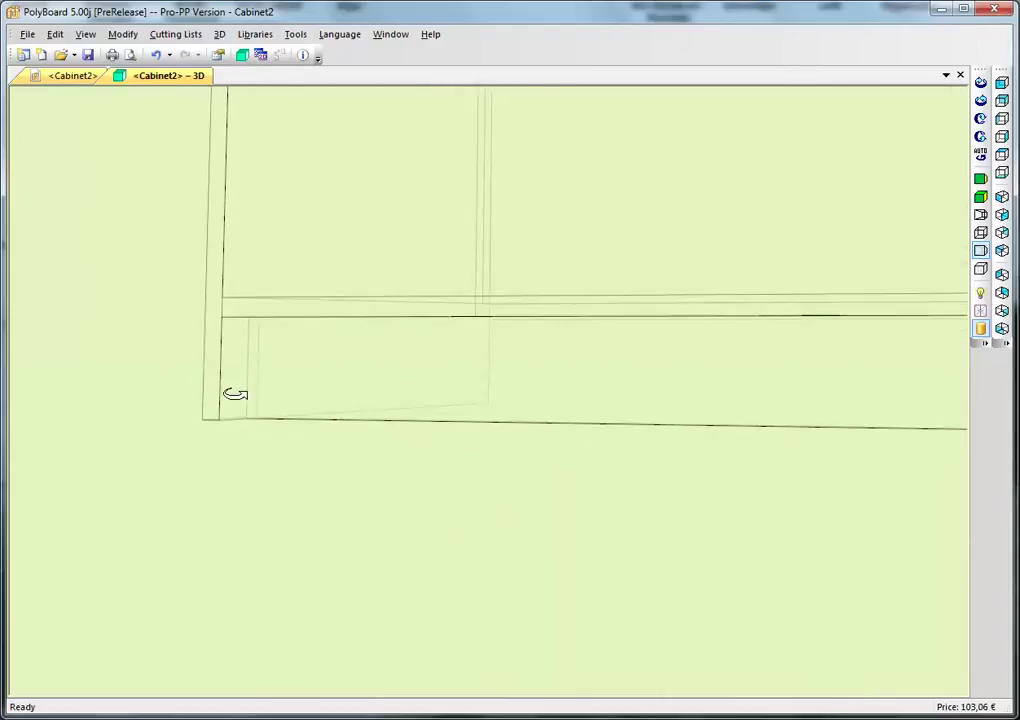
drag(257, 423, 665, 477)
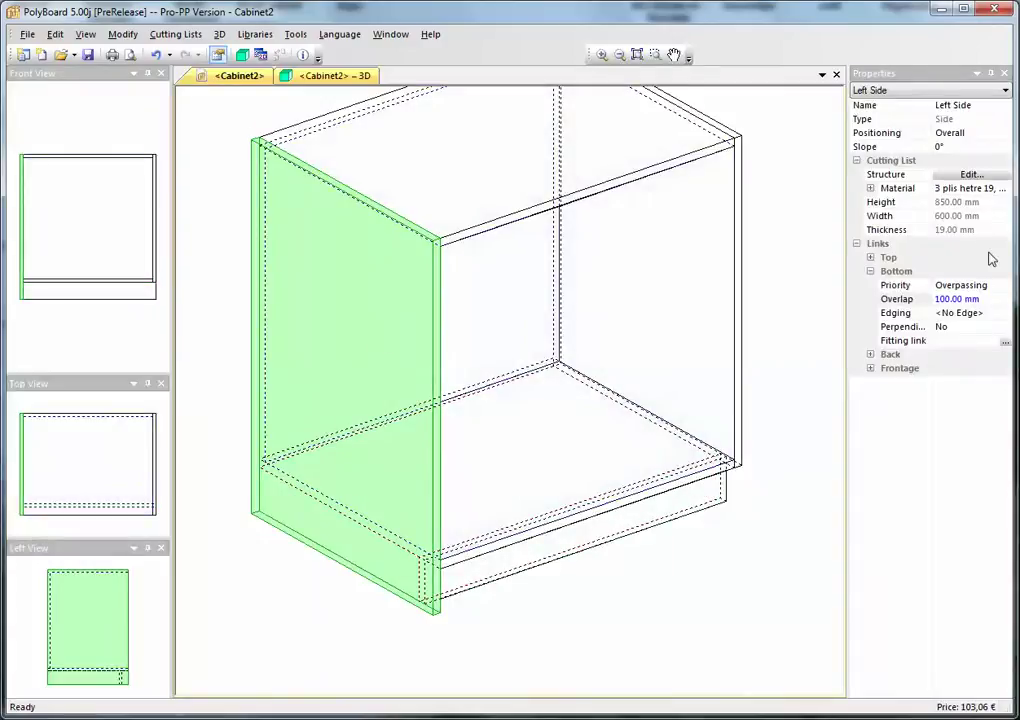
- Add Inner Tooling 1 to the left side through Structure's Inner Tooling editor
click(970, 174)
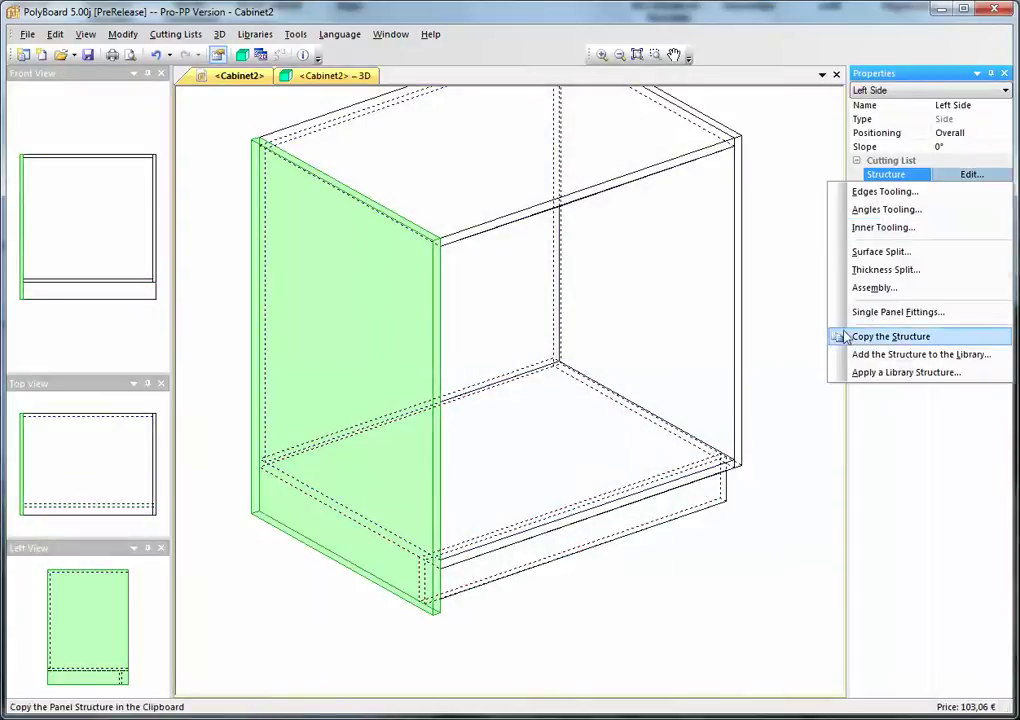
click(883, 228)
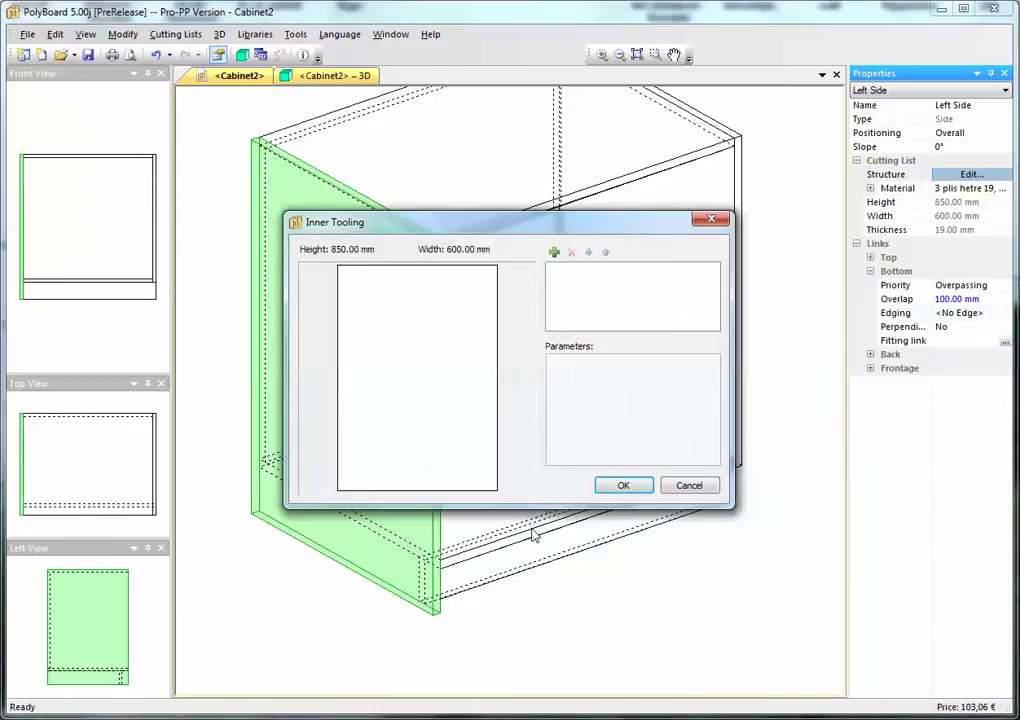
click(554, 252)
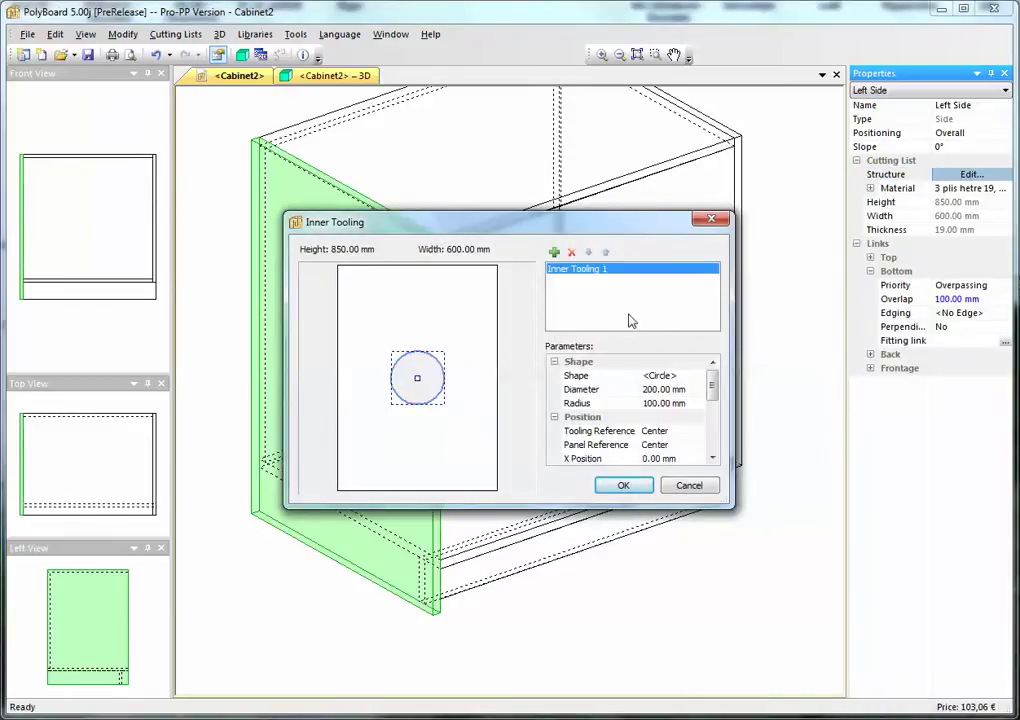
- Change Inner Tooling 1 from a circle to a rectangle, height 100 mm and width 50 mm
click(662, 375)
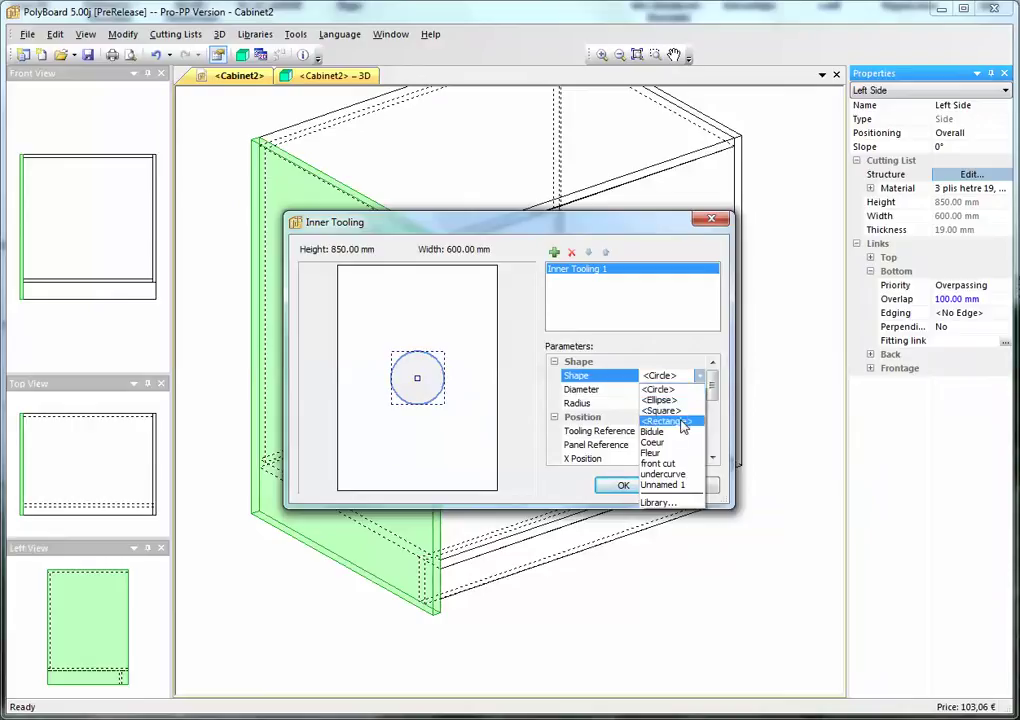
click(674, 420)
click(688, 390)
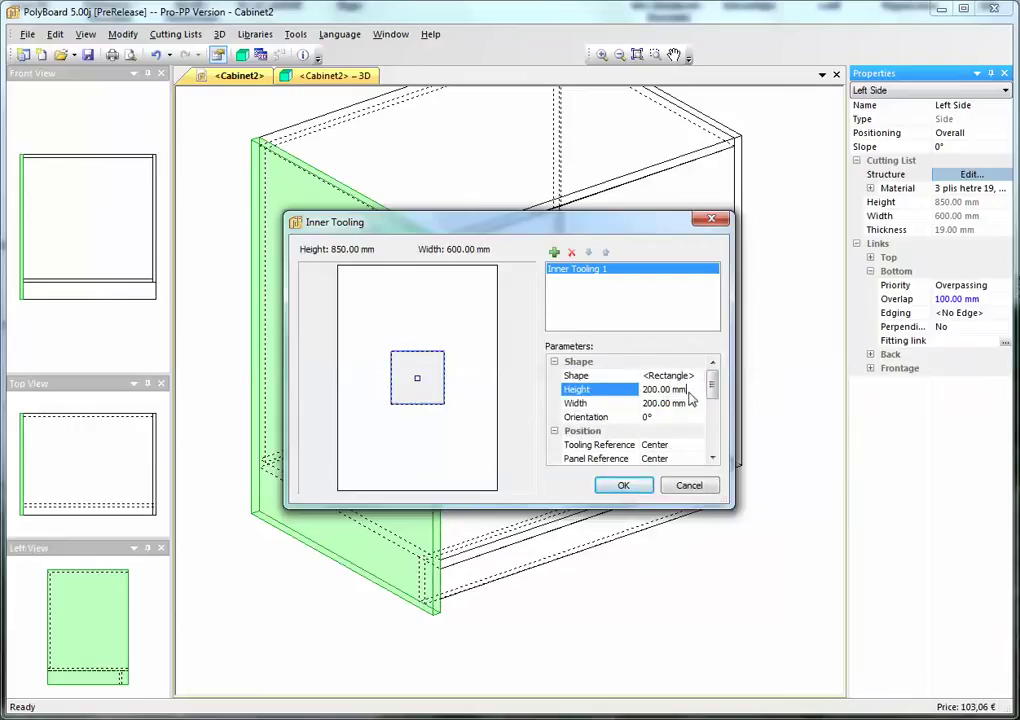
drag(678, 390, 634, 400)
text(100)
click(683, 404)
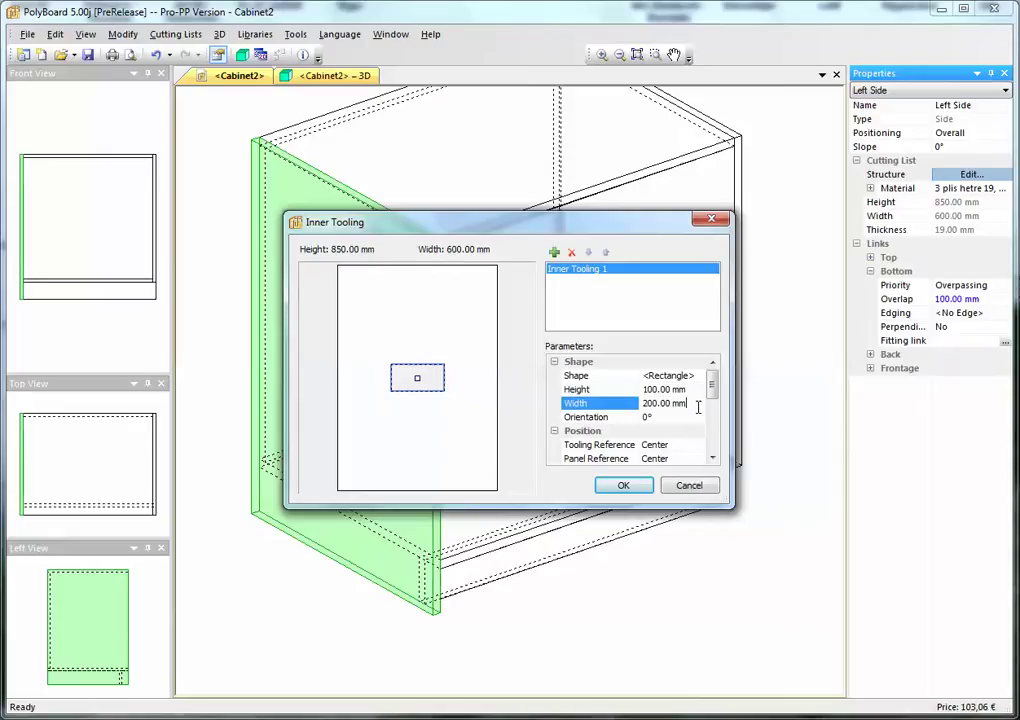
drag(698, 406, 627, 415)
text(50)
click(689, 420)
scroll(715, 394, down, 1)
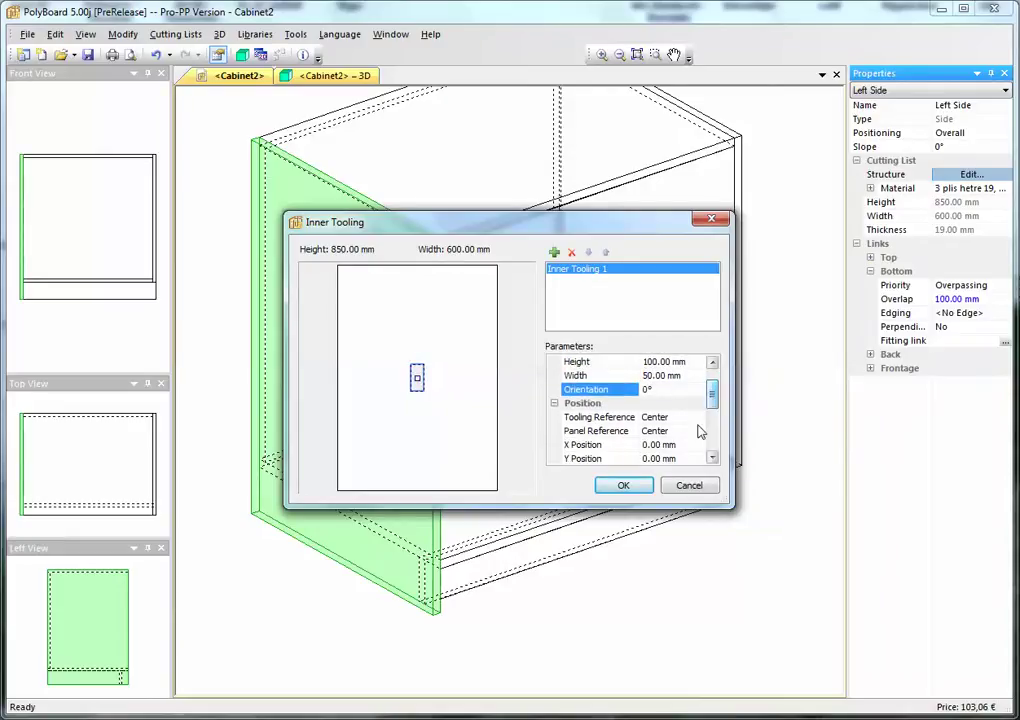
- Set both the tooling reference and the panel reference to the bottom-right corner
click(687, 421)
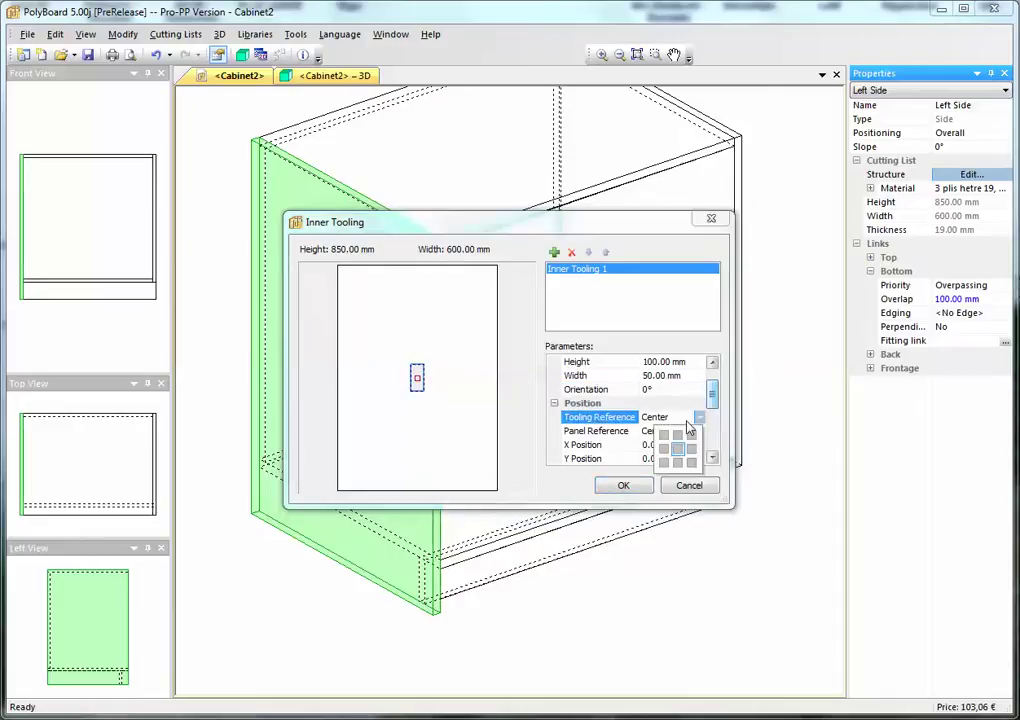
click(691, 461)
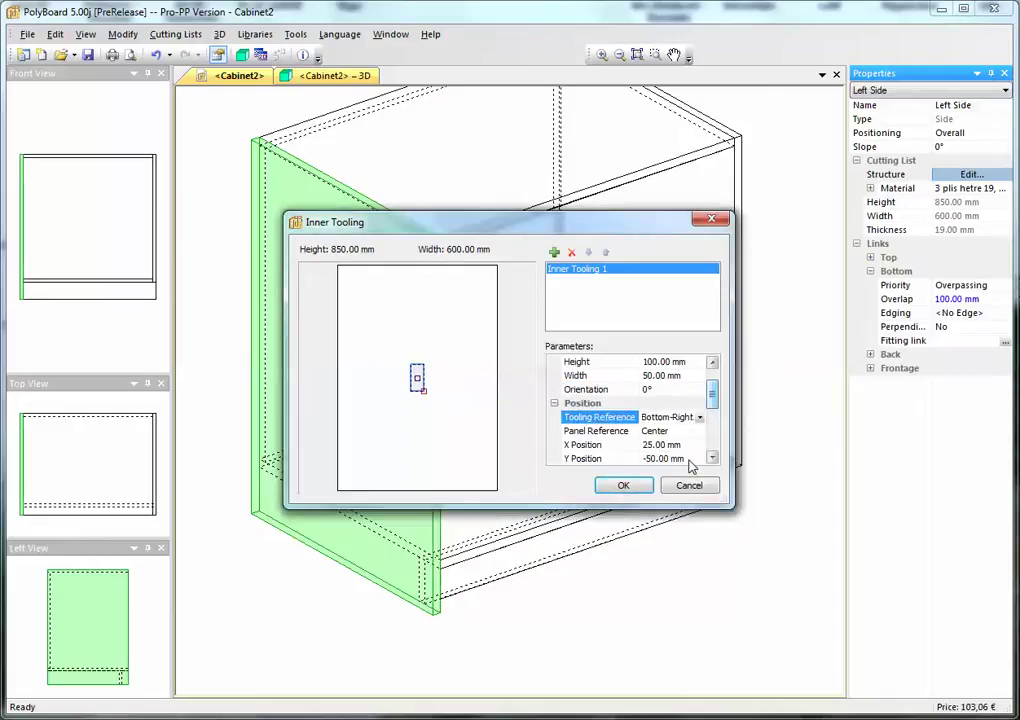
click(692, 432)
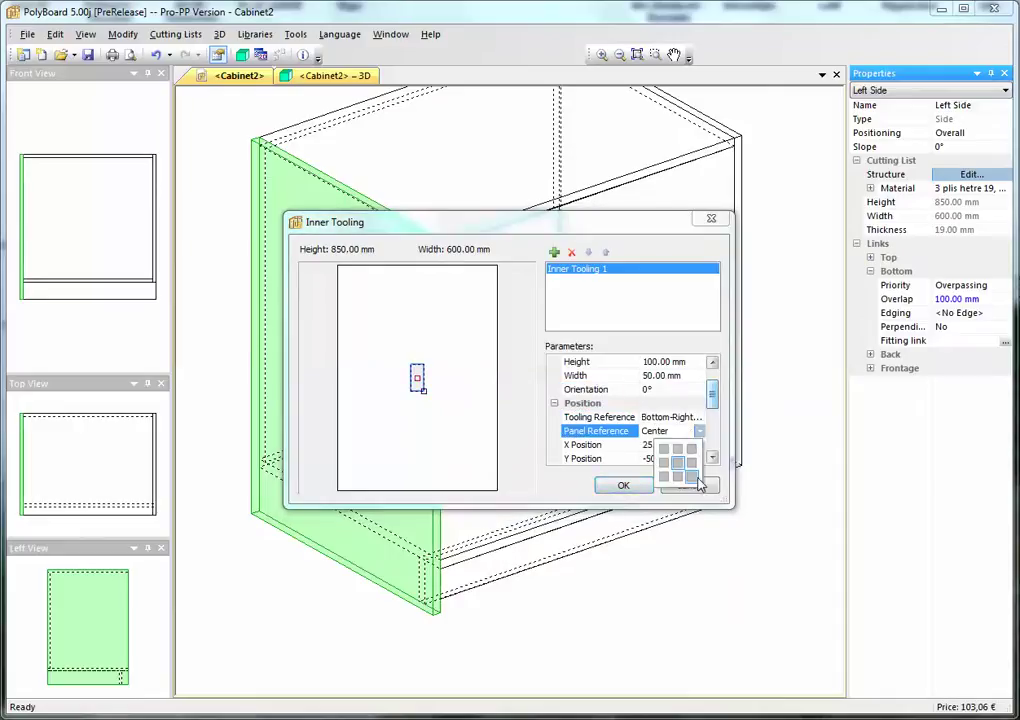
click(700, 480)
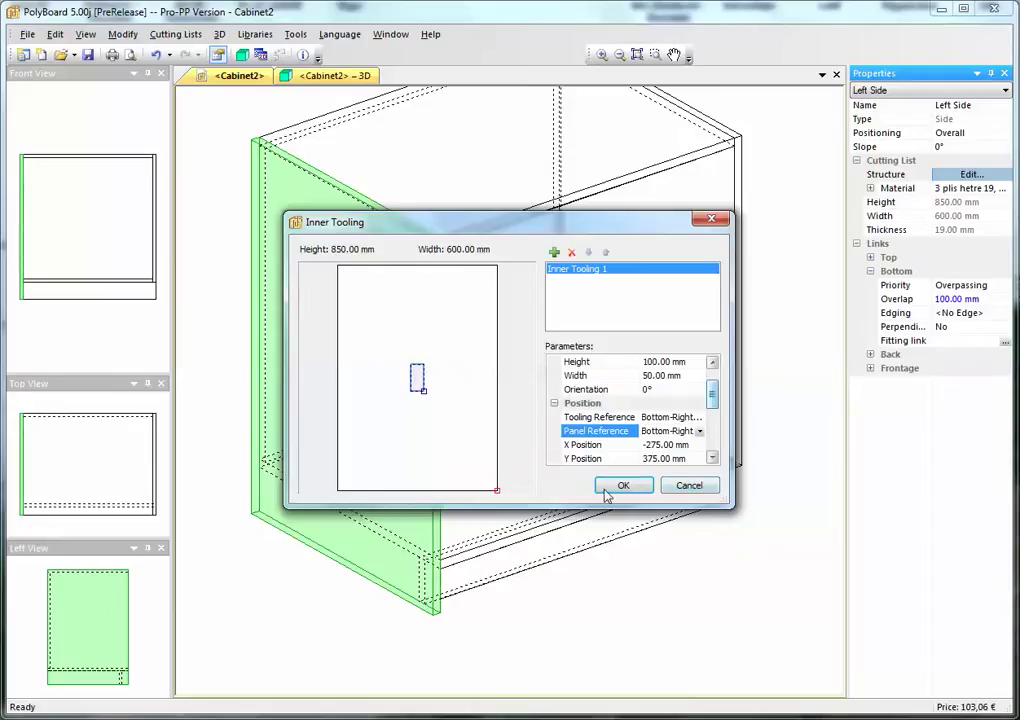
- Position the notch at X 0 mm and Y 0 mm and apply it
click(690, 445)
drag(685, 449, 632, 455)
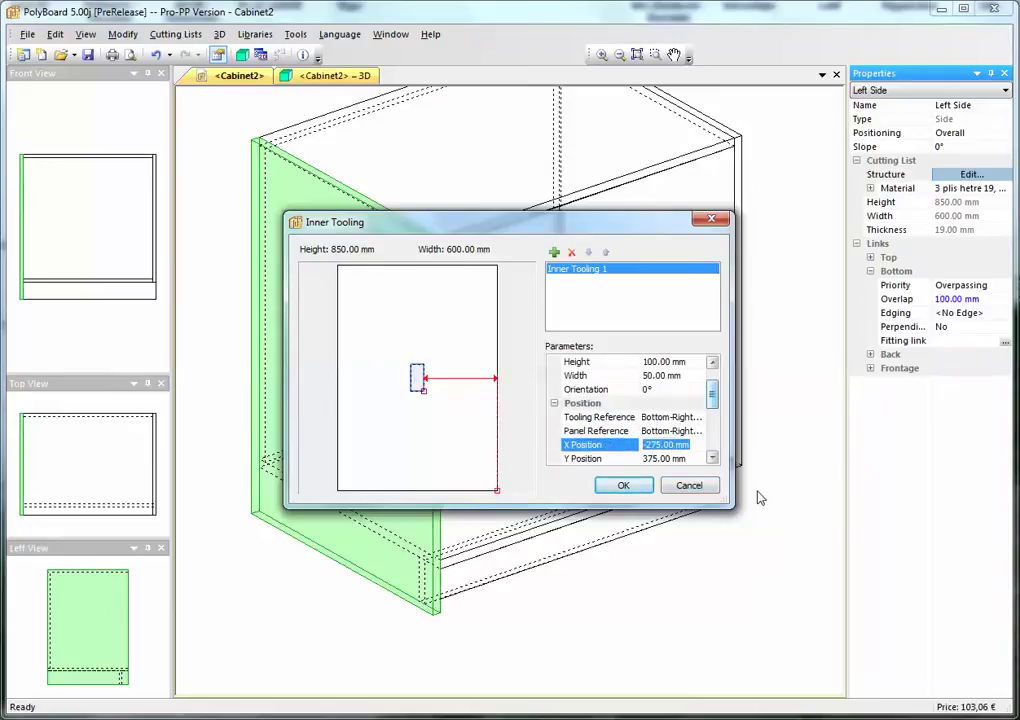
text(0)
key(Tab)
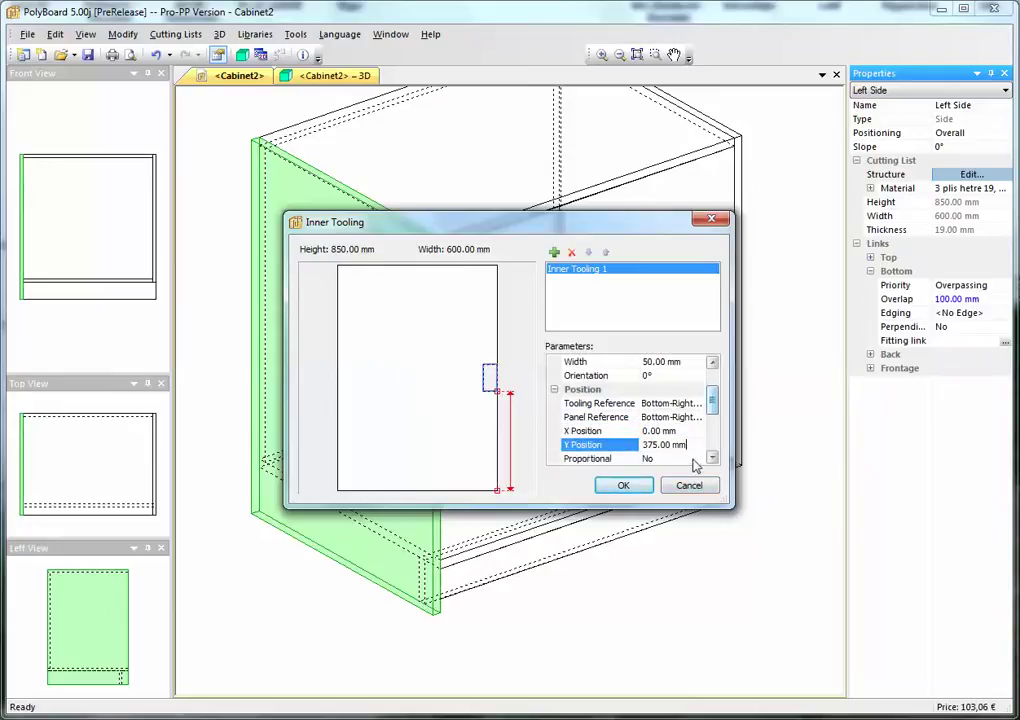
drag(686, 446, 631, 455)
text(0)
key(Tab)
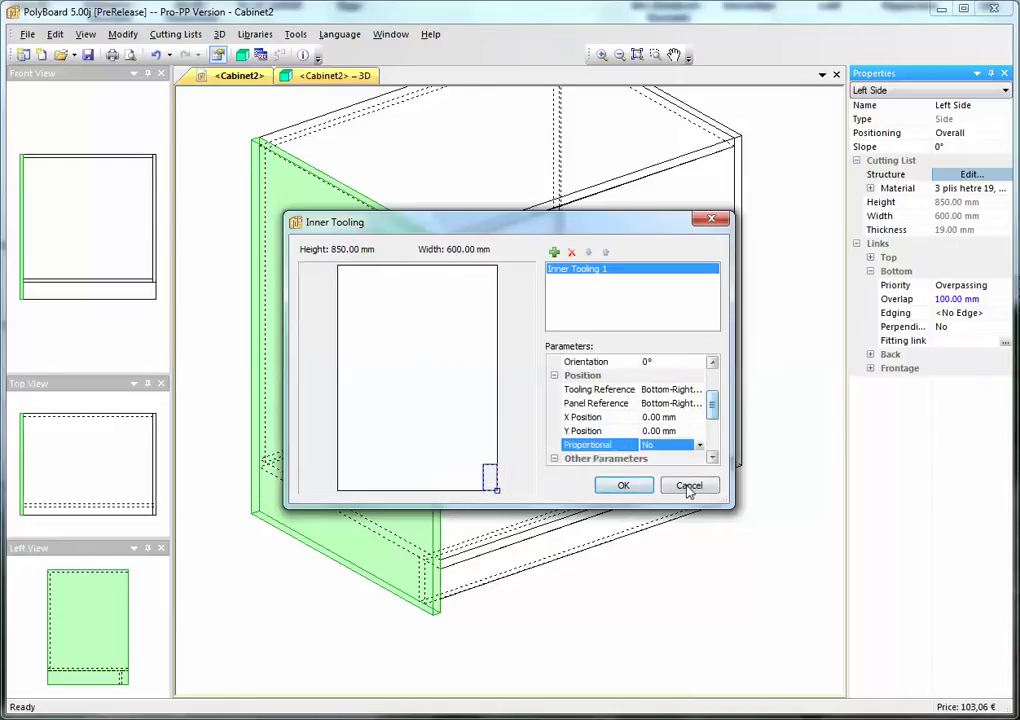
click(628, 485)
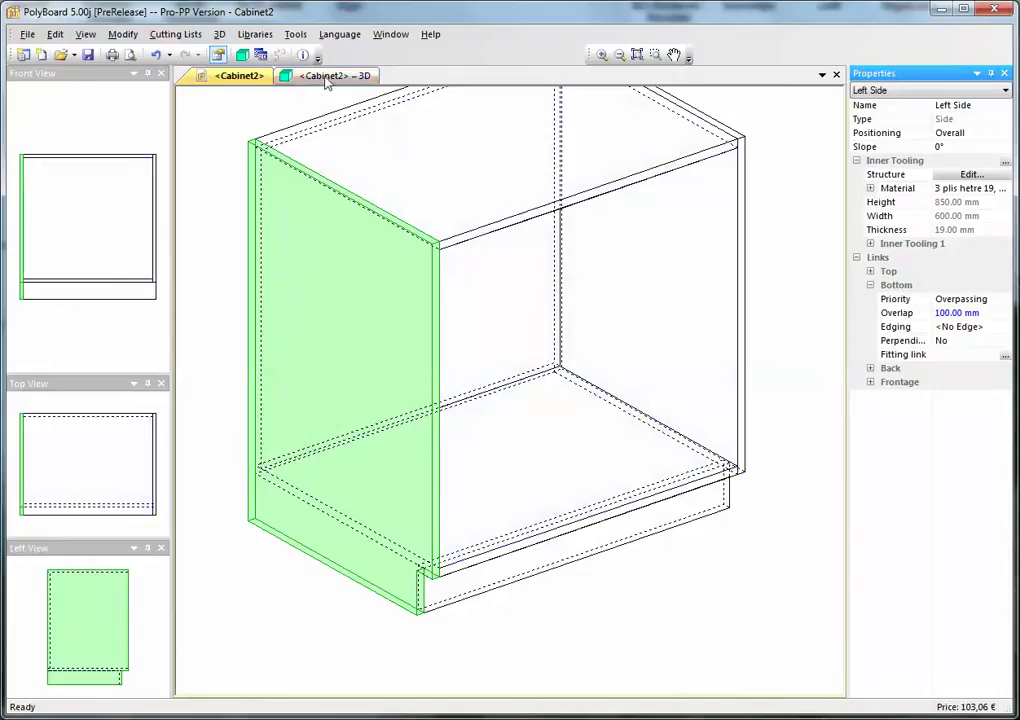
- Show Cabinet2 in a full-window 3D view, angled to its corner, with solid orthogonal rendering
key(F11)
drag(497, 503, 280, 496)
scroll(408, 394, down, 5)
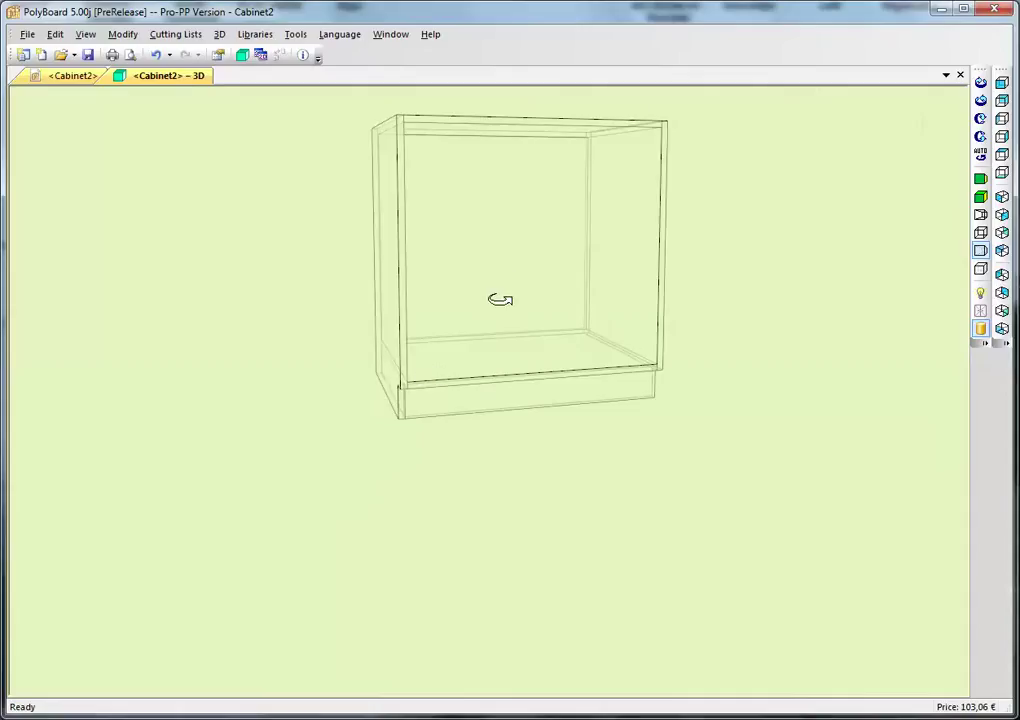
drag(501, 298, 537, 396)
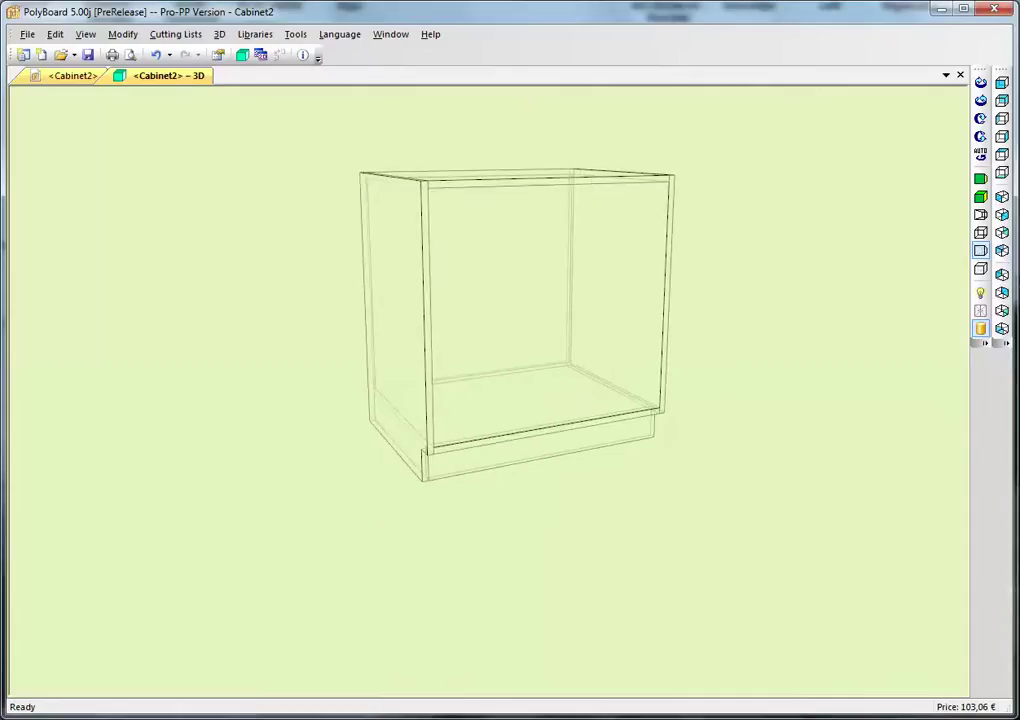
click(980, 178)
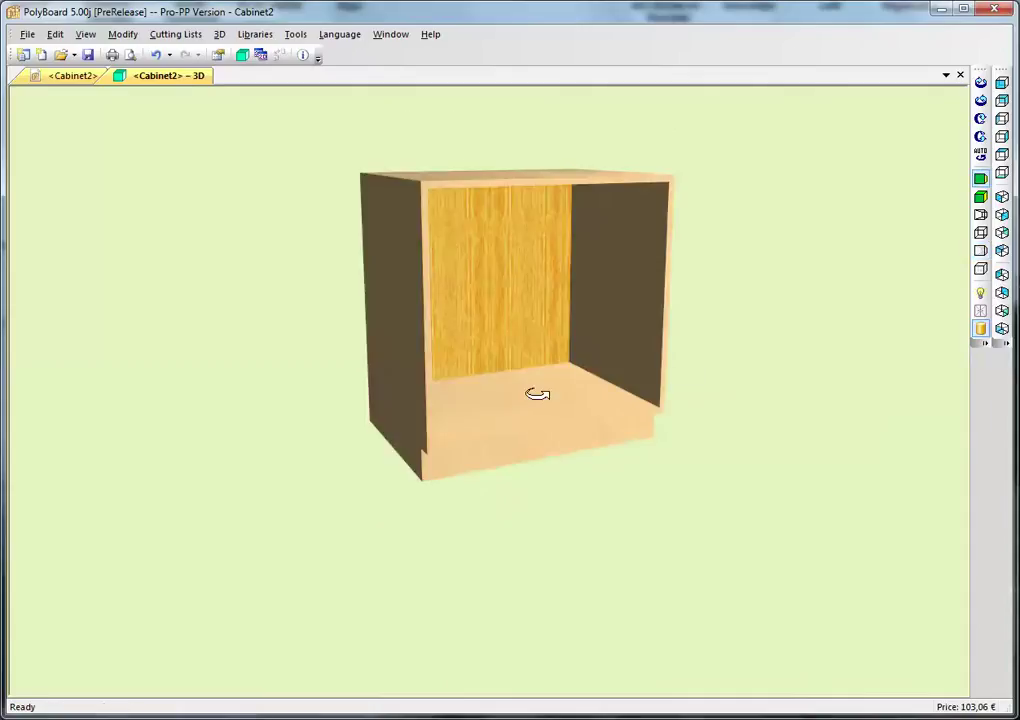
drag(537, 392, 480, 456)
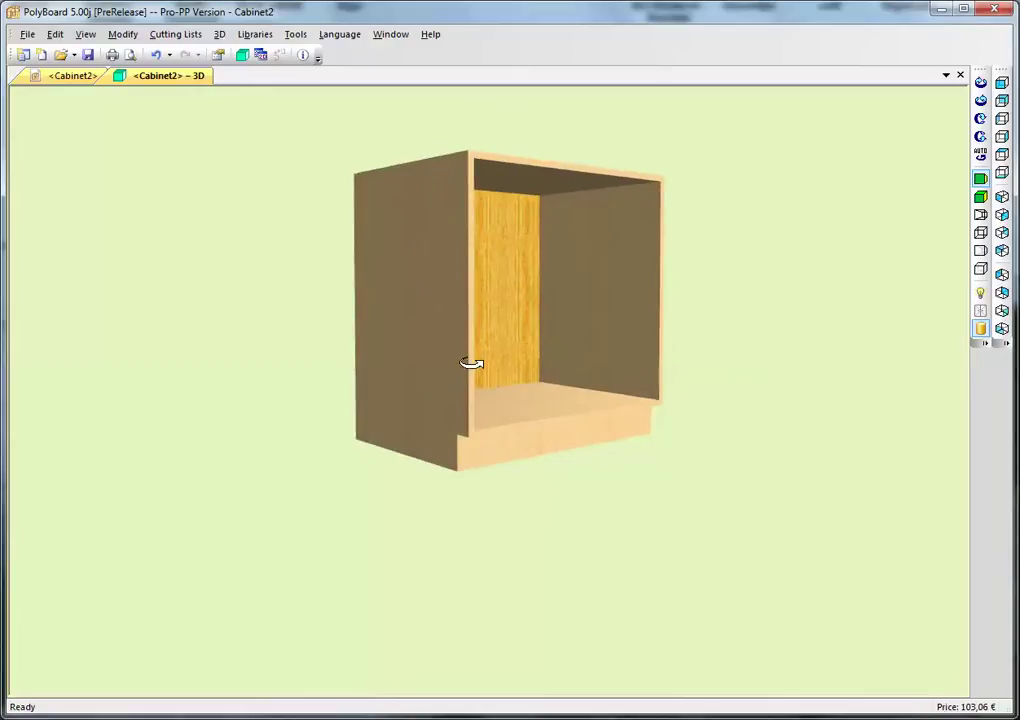
drag(471, 360, 430, 476)
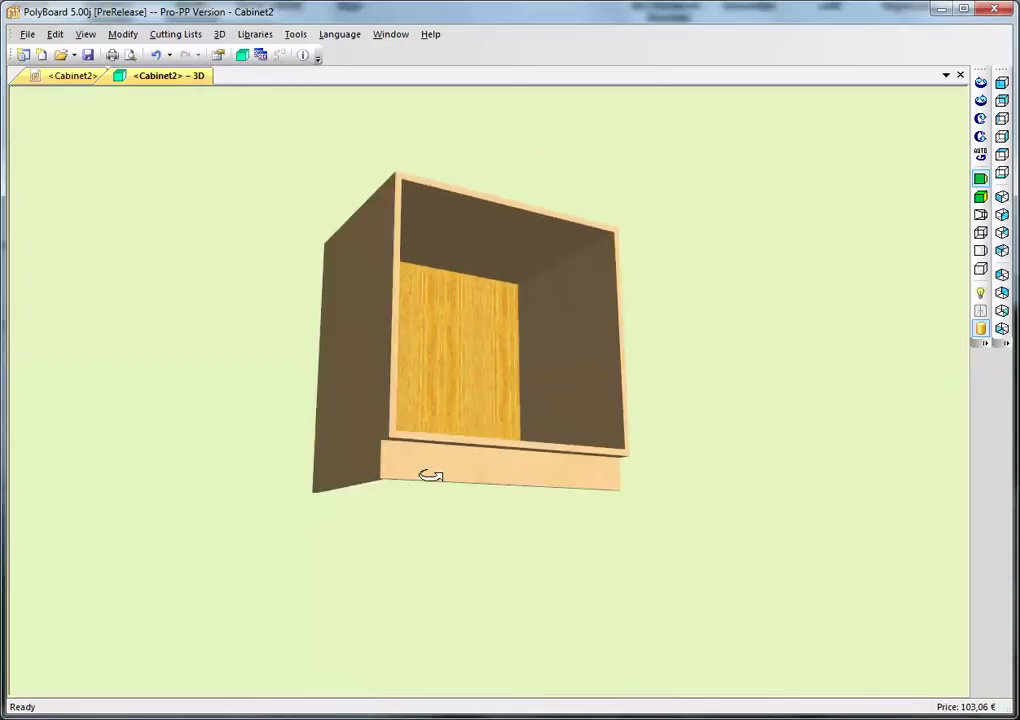
drag(455, 369, 516, 503)
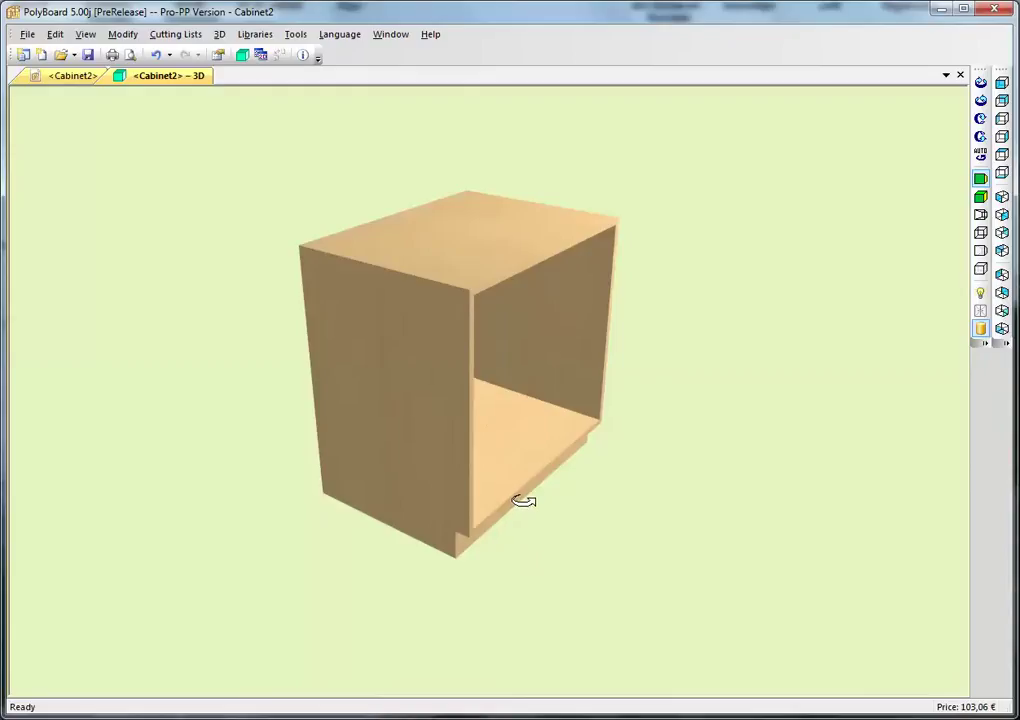